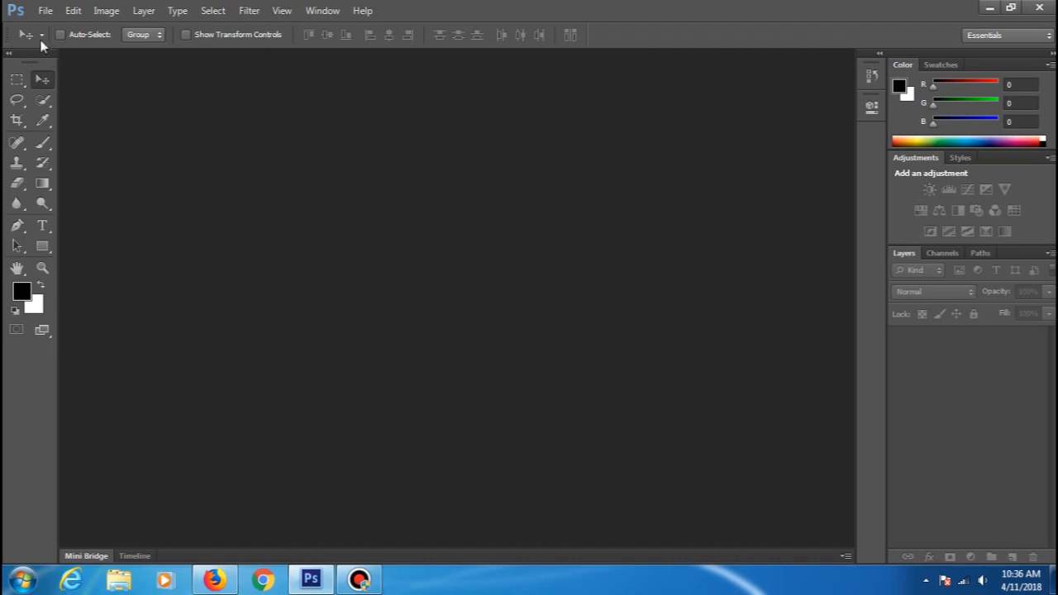
Open the fotoku image from My Pictures and float it in its own window
left_click(46, 11)
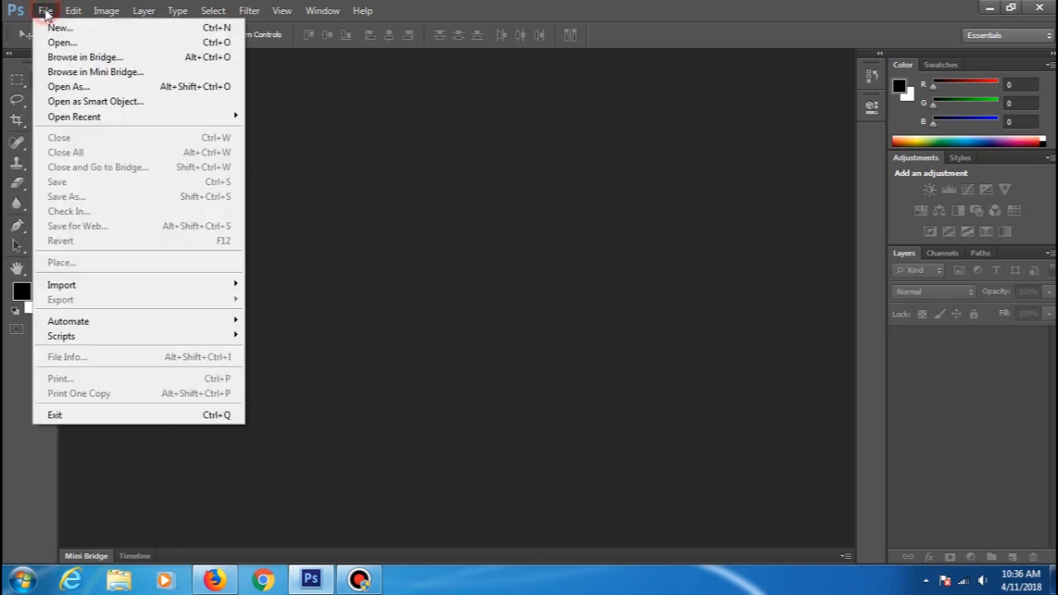
left_click(56, 42)
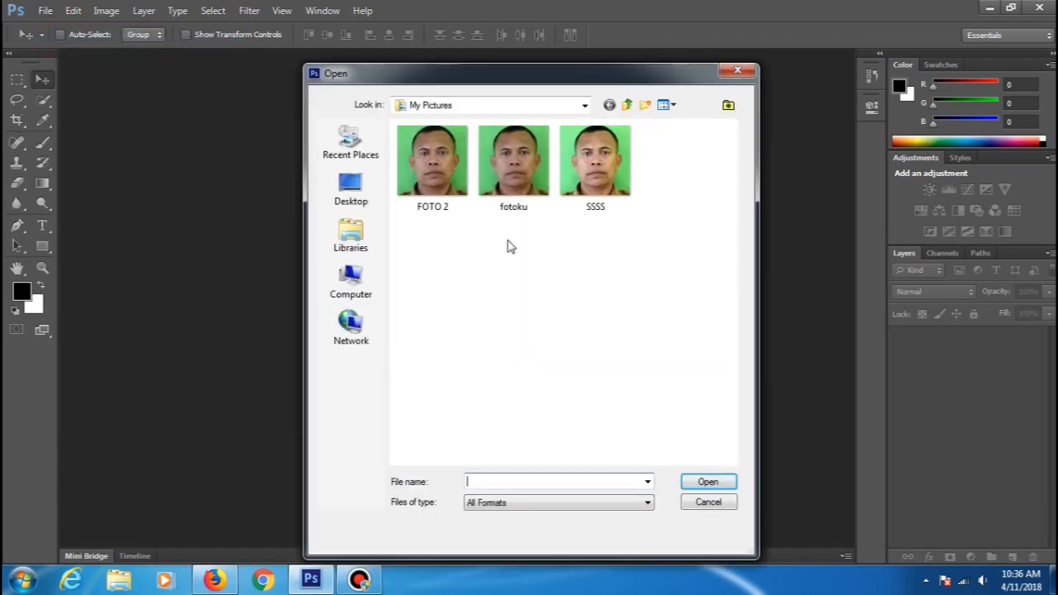
left_click(514, 182)
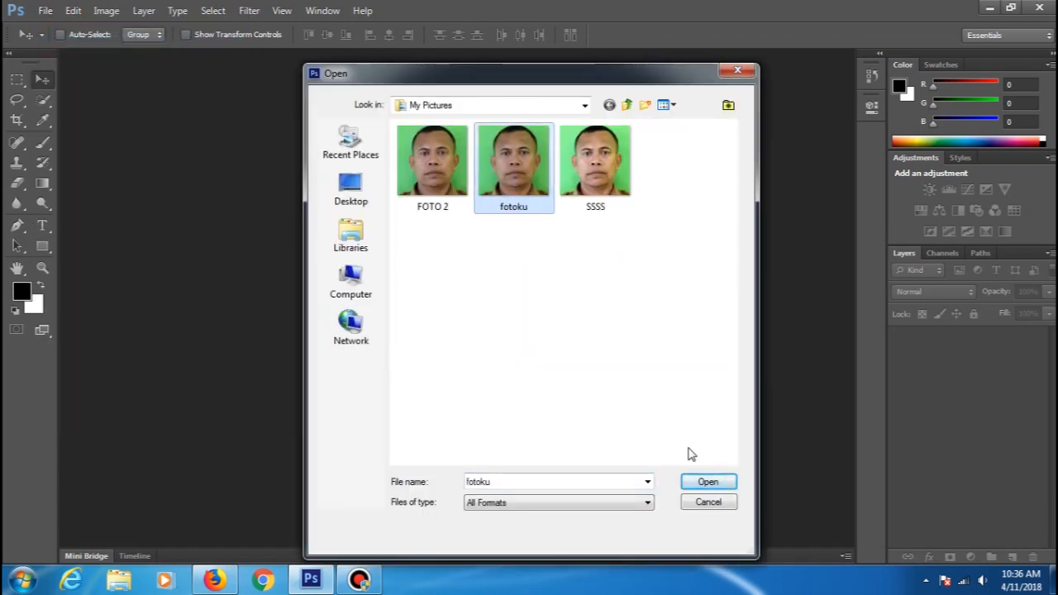
left_click(731, 483)
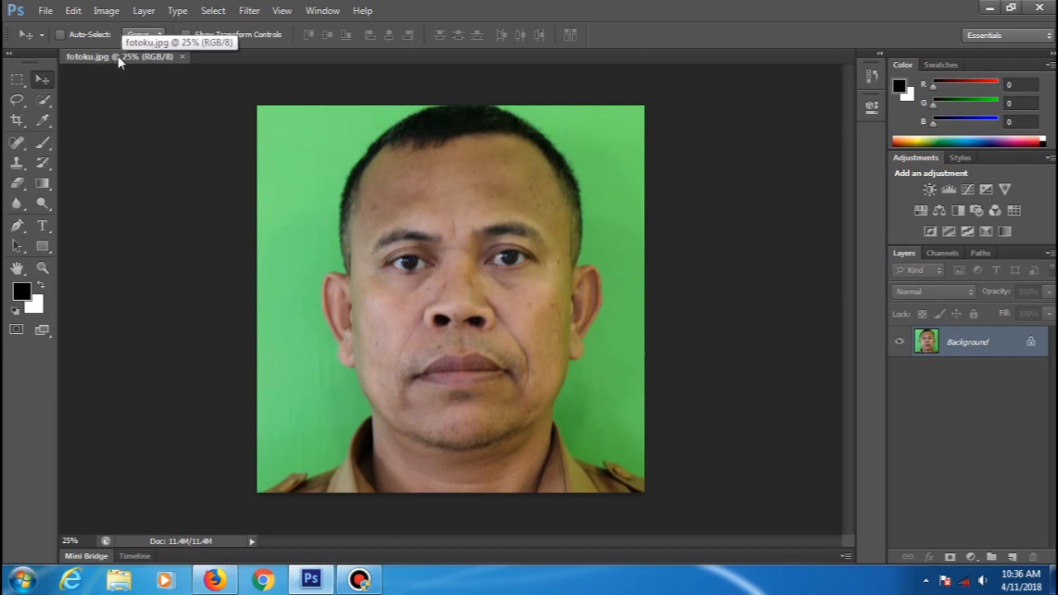
left_click_drag(119, 62, 129, 100)
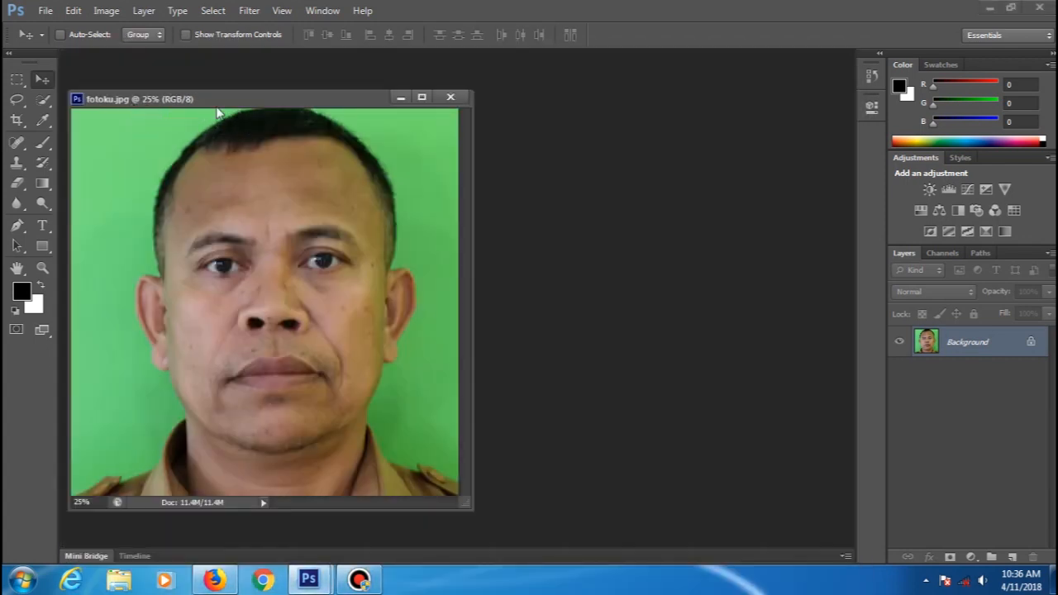
left_click_drag(231, 104, 240, 85)
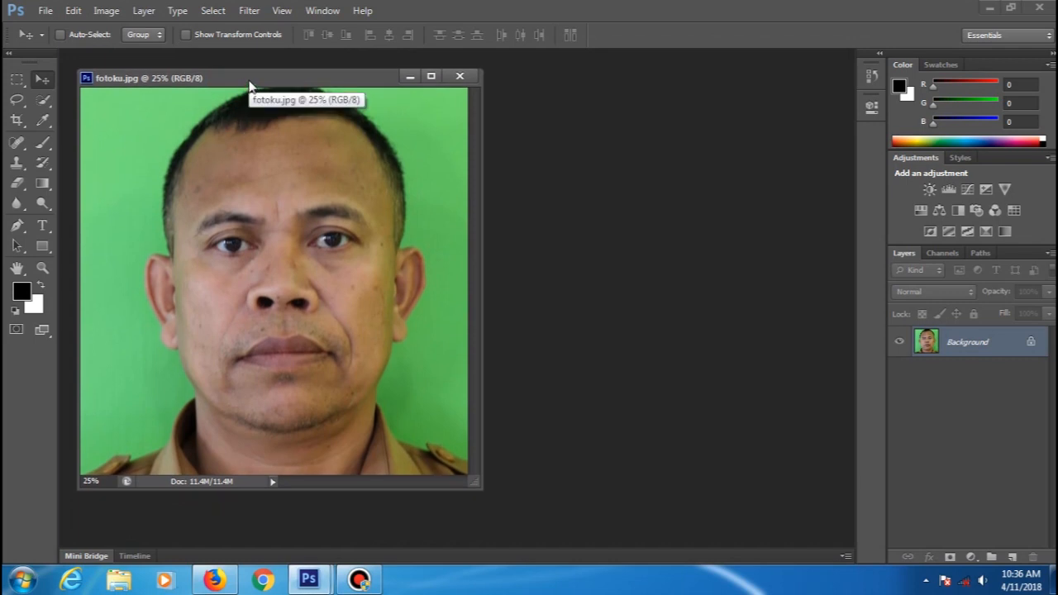
Duplicate the fotoku.jpg image as a second document, fotoku copy
right_click(252, 84)
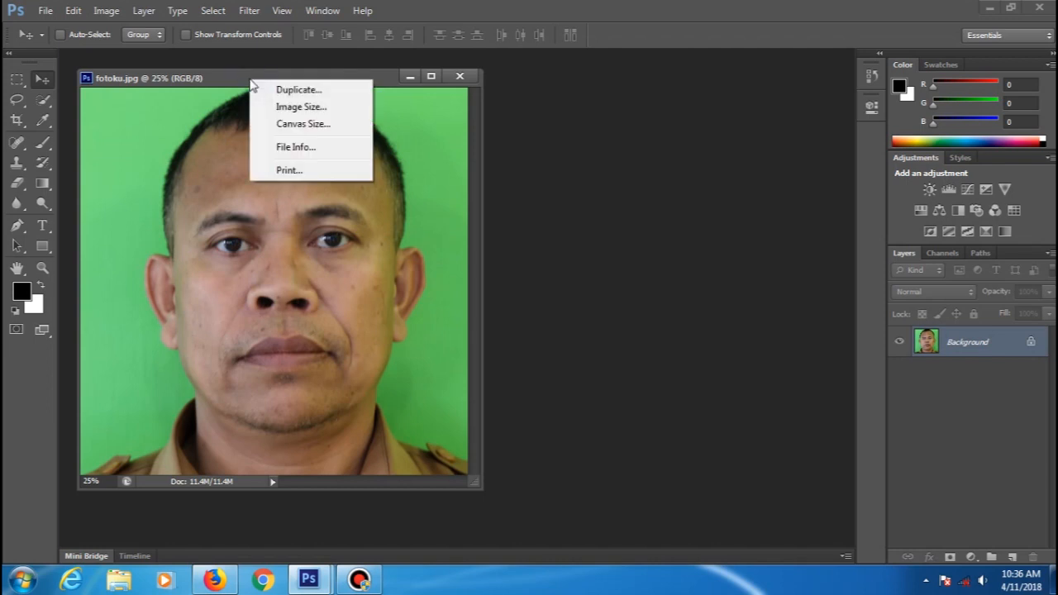
left_click(255, 90)
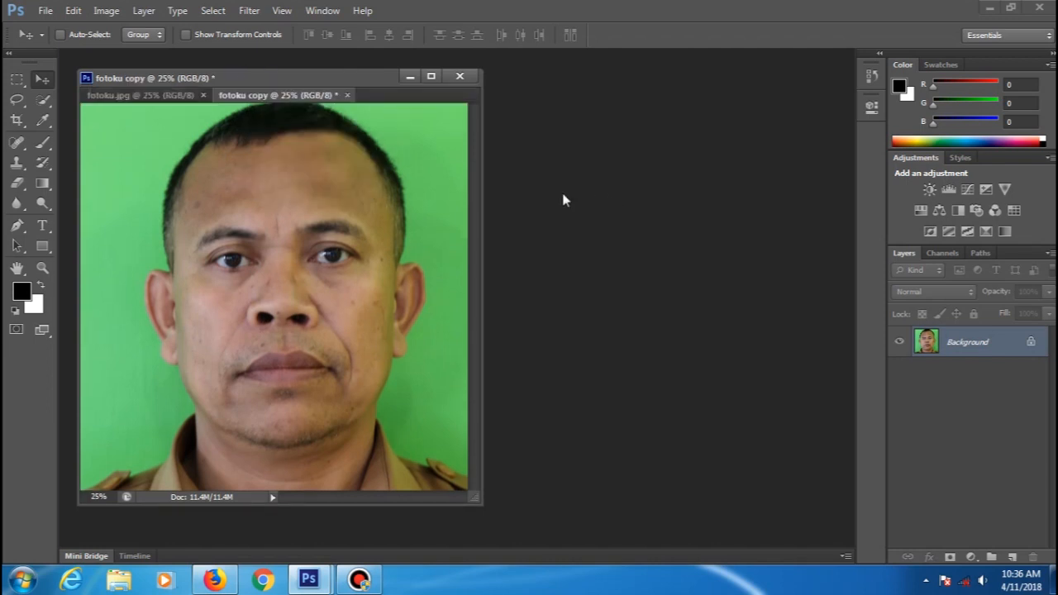
left_click(145, 99)
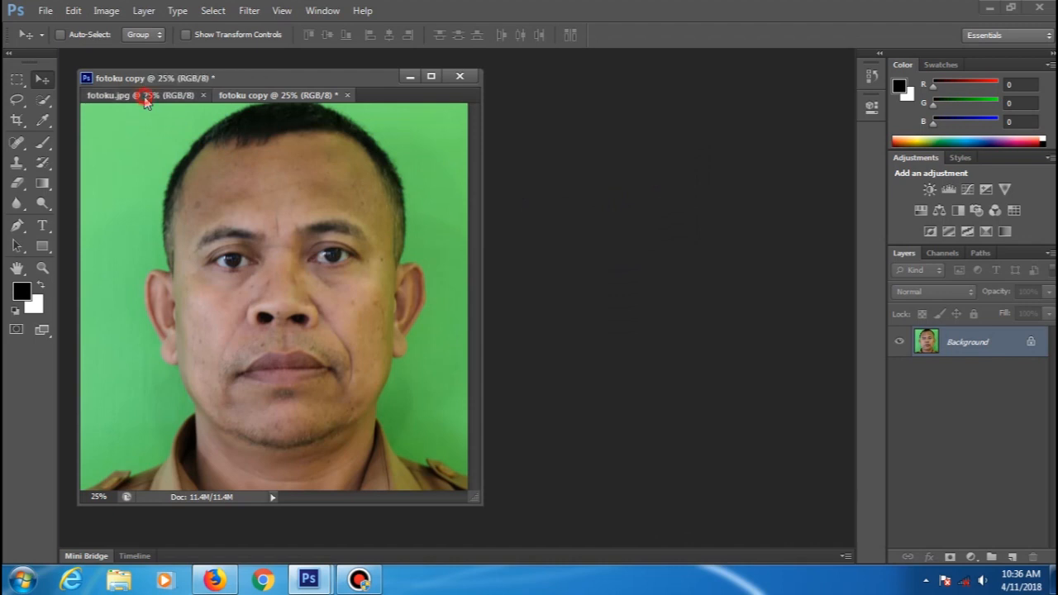
left_click(268, 98)
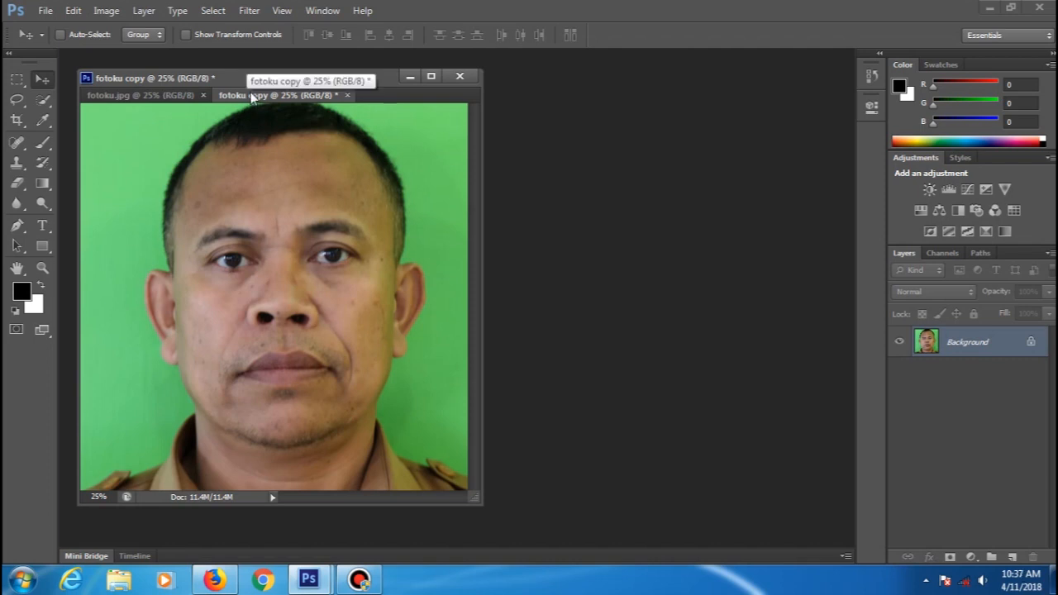
Float fotoku copy in a separate window and arrange it side by side with the original photo
left_click(252, 97)
left_click_drag(252, 97, 317, 174)
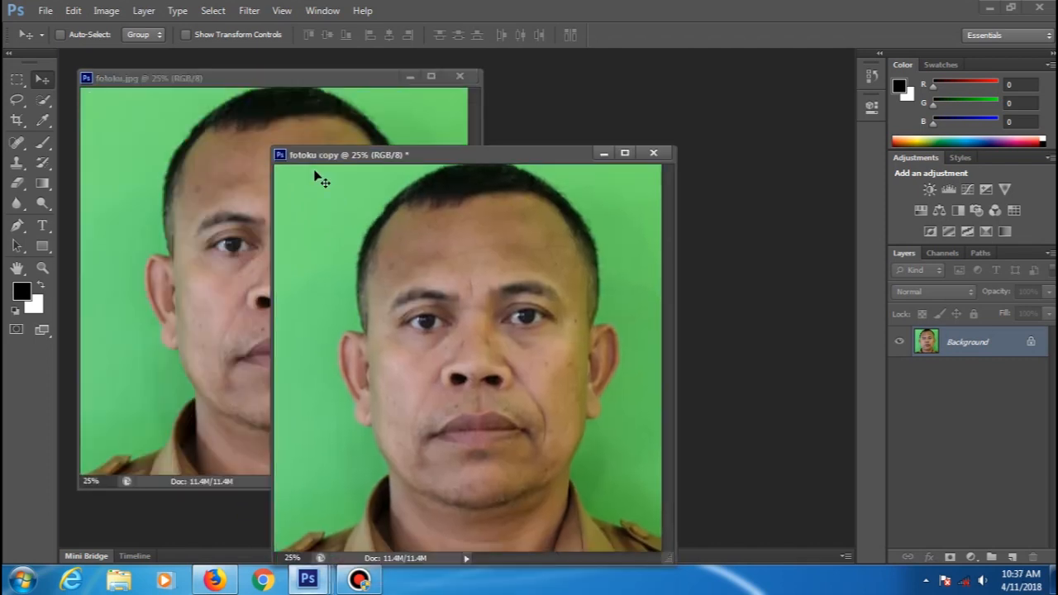
left_click_drag(425, 158, 569, 76)
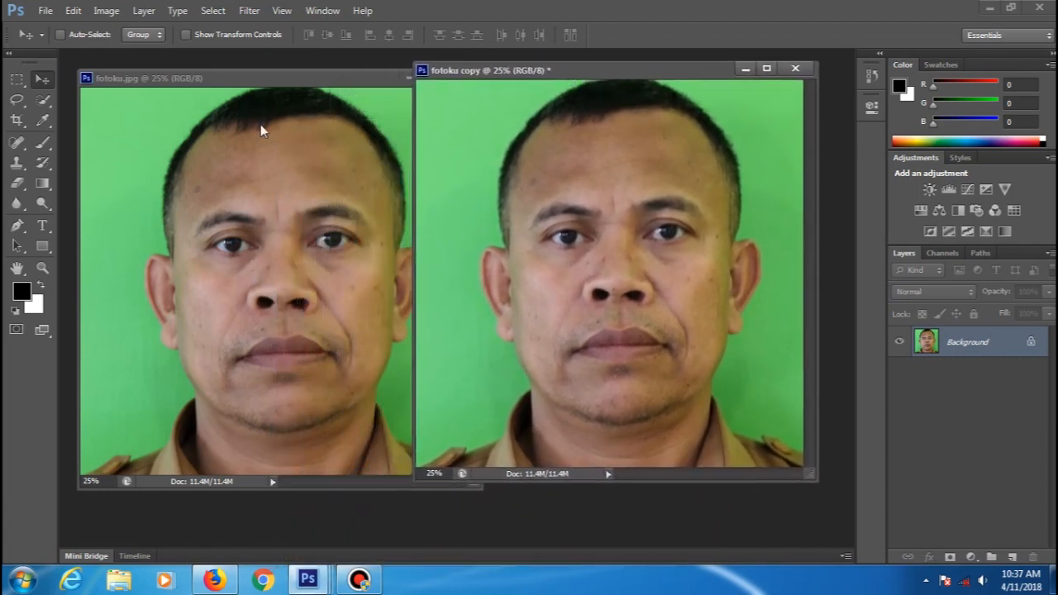
left_click_drag(292, 74, 273, 69)
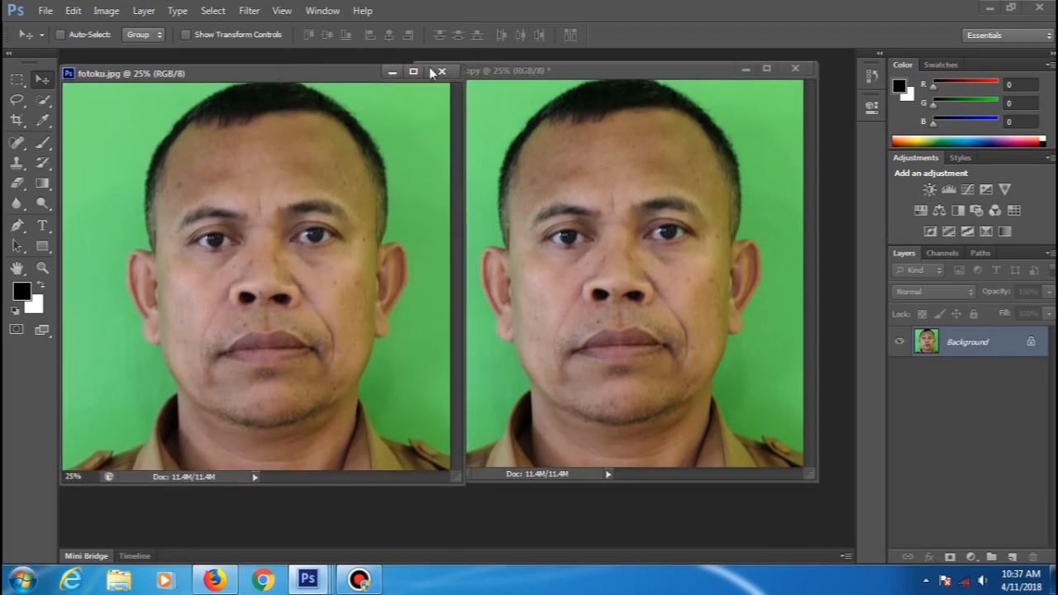
mouse_move(576, 75)
left_mouse_down()
mouse_move(571, 92)
mouse_move(563, 79)
left_mouse_up()
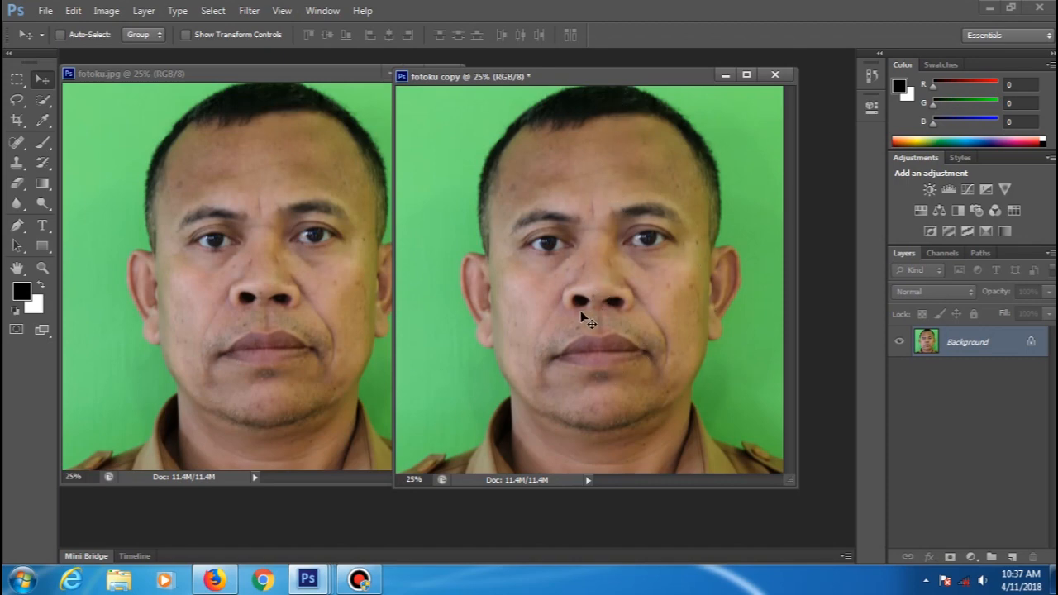
Set up the Clone Stamp tool with a 45 px brush for retouching the face
left_click(41, 268)
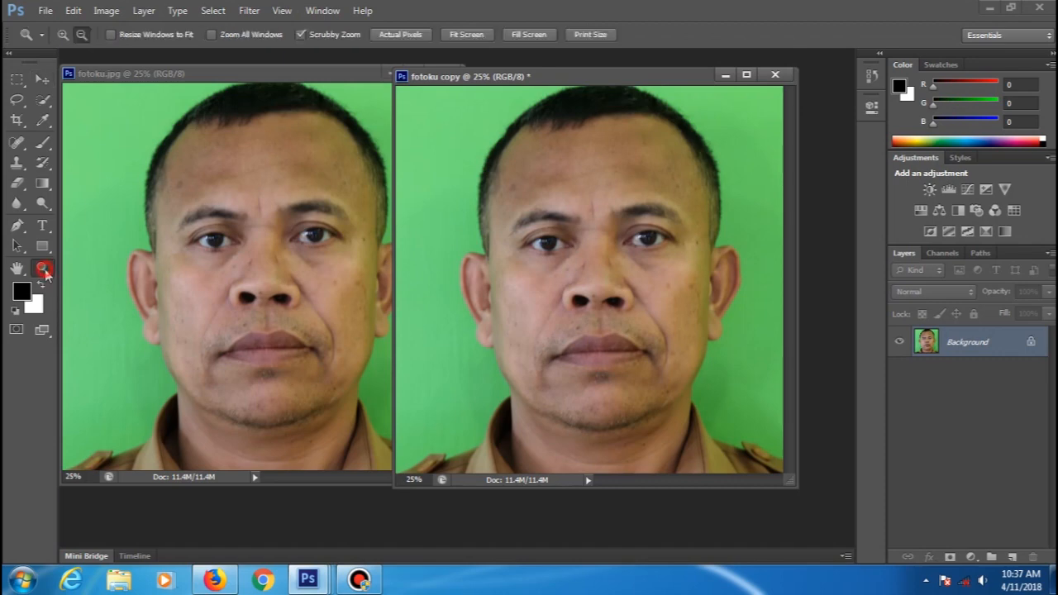
left_click(63, 36)
left_click(580, 297)
left_click(580, 297)
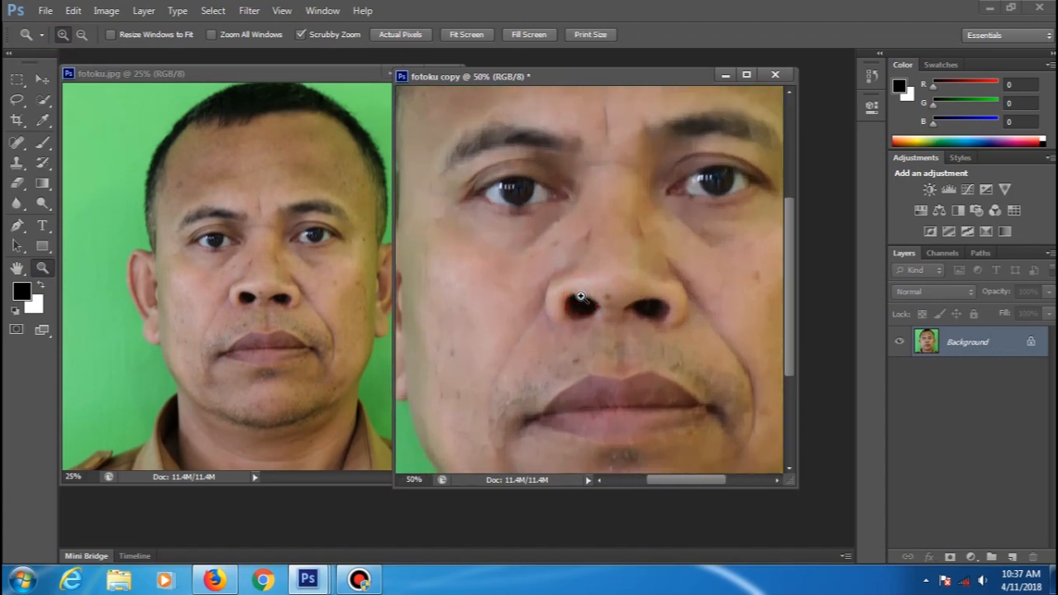
left_click_drag(677, 480, 688, 478)
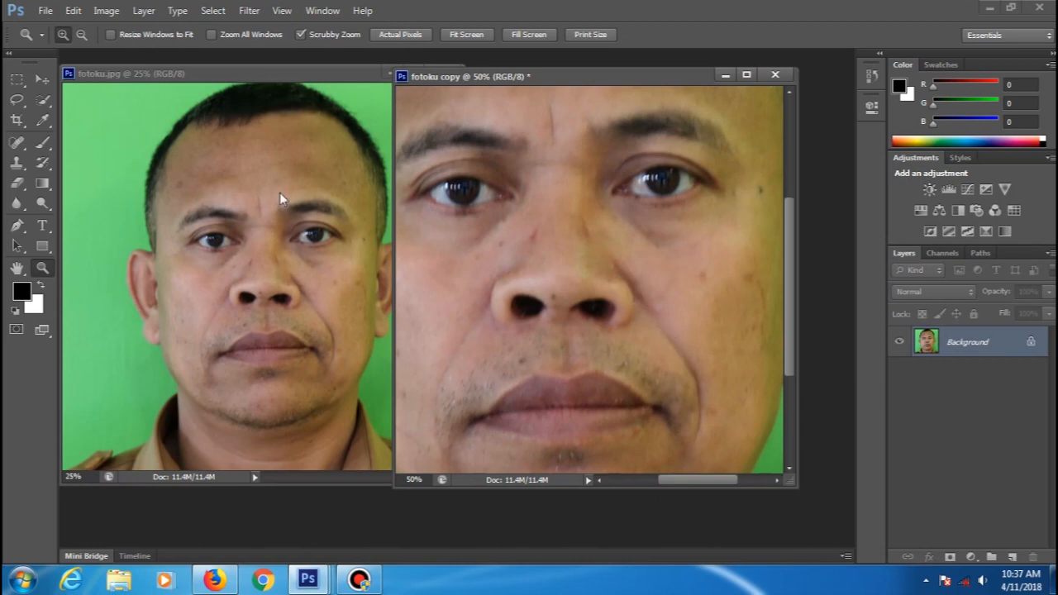
left_click(43, 82)
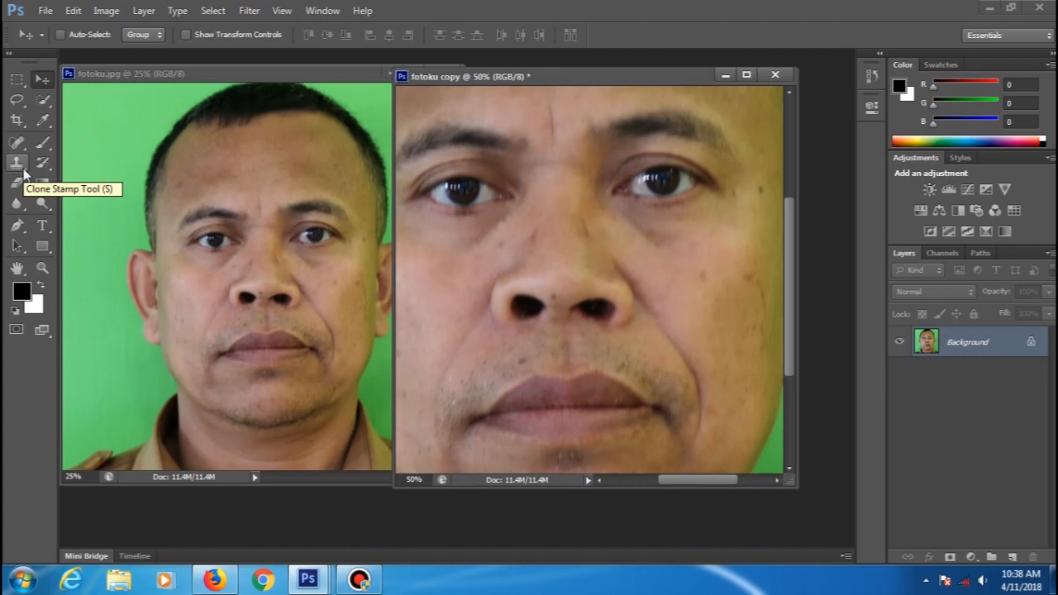
left_click(22, 168)
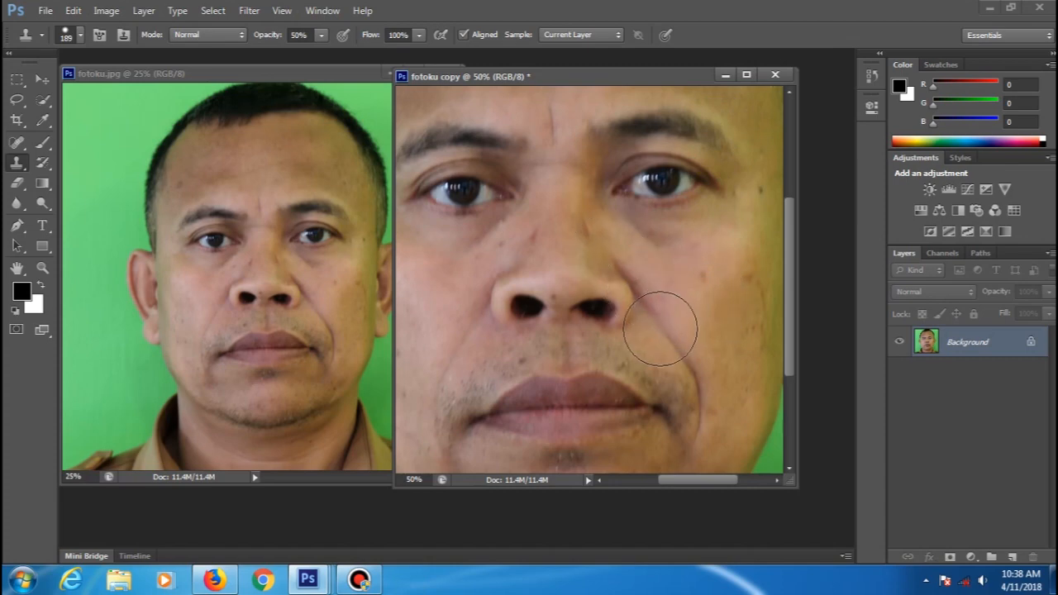
left_click(81, 38)
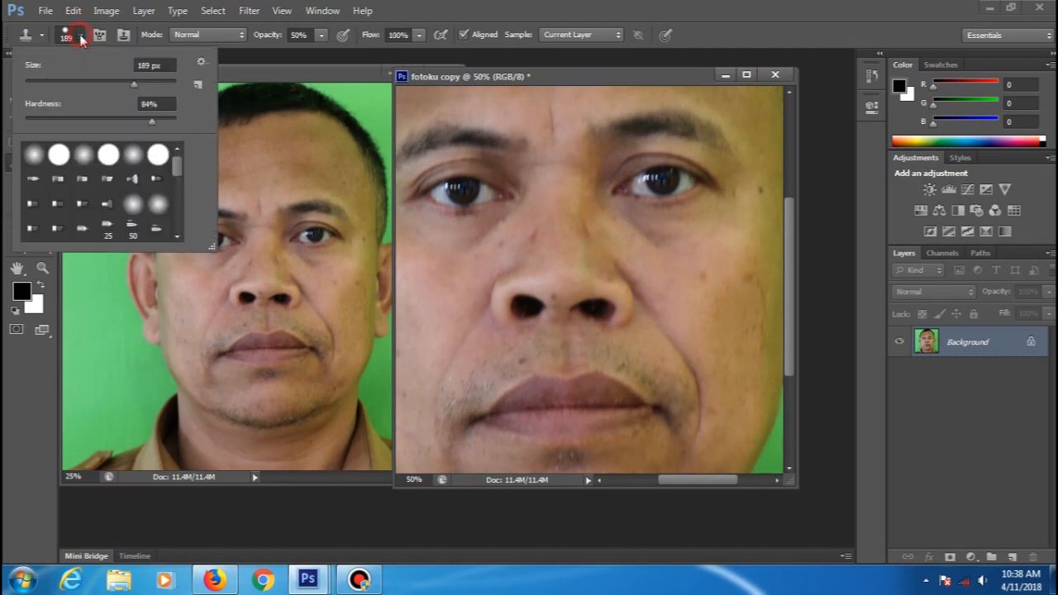
left_click_drag(134, 81, 72, 86)
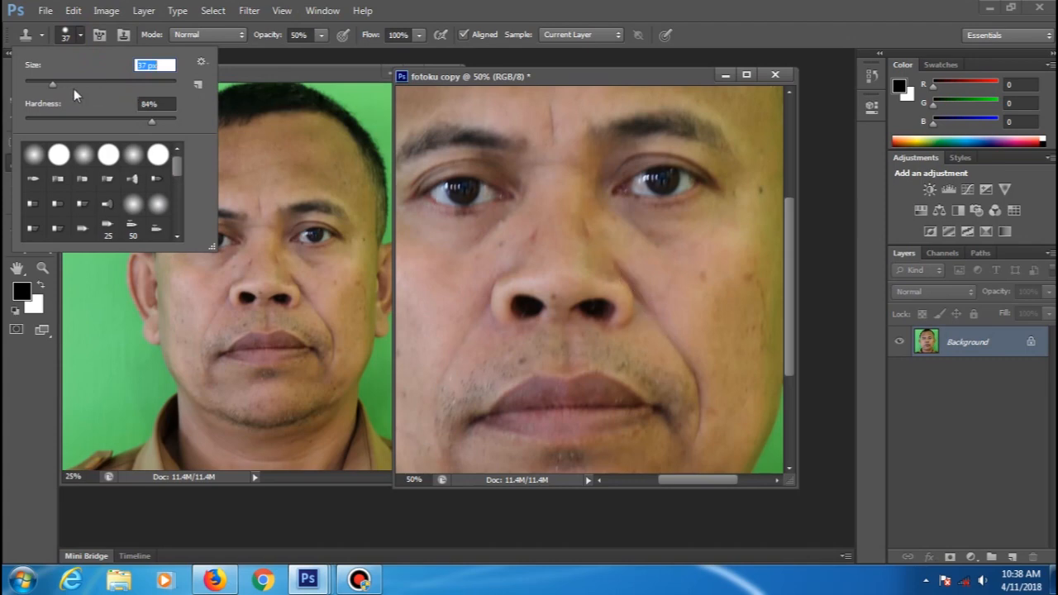
left_click_drag(56, 84, 62, 85)
left_click(254, 63)
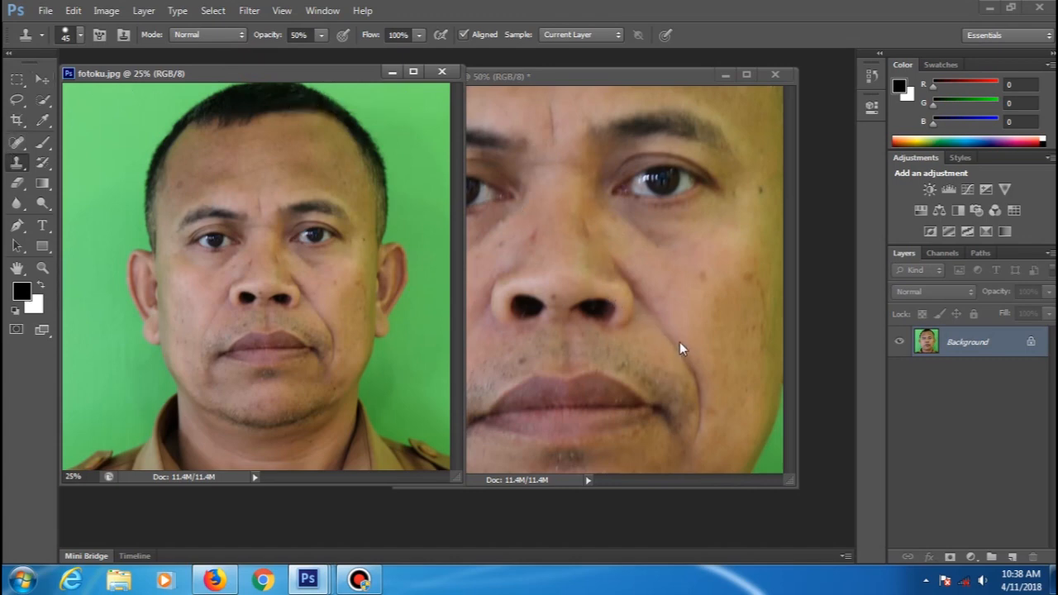
In fotoku copy, clone clean cheek skin over the upper part of the smile line on the image's right side
left_click(42, 78)
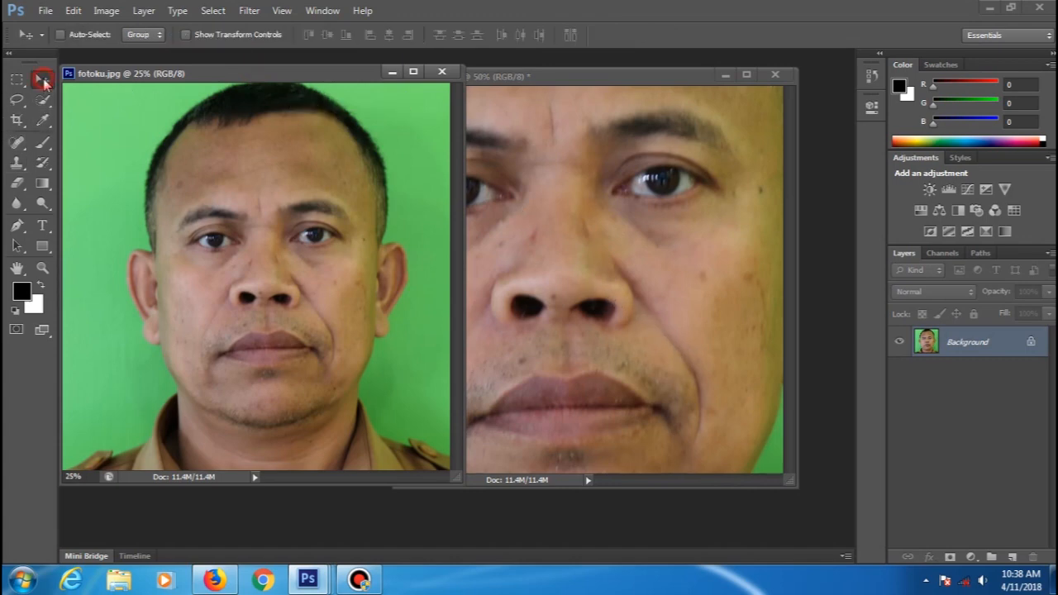
left_click(18, 162)
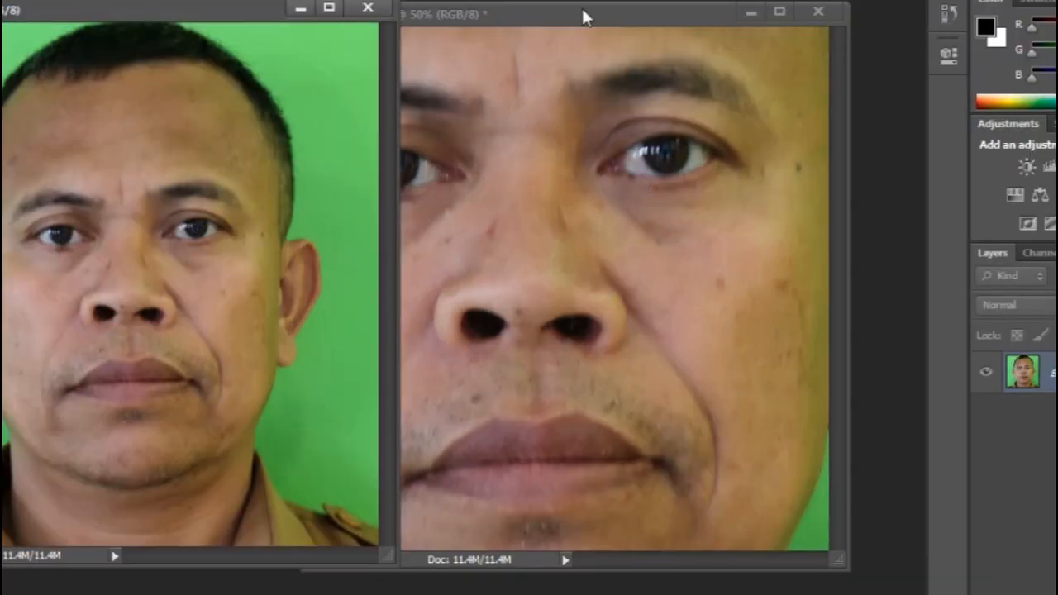
left_click(583, 17)
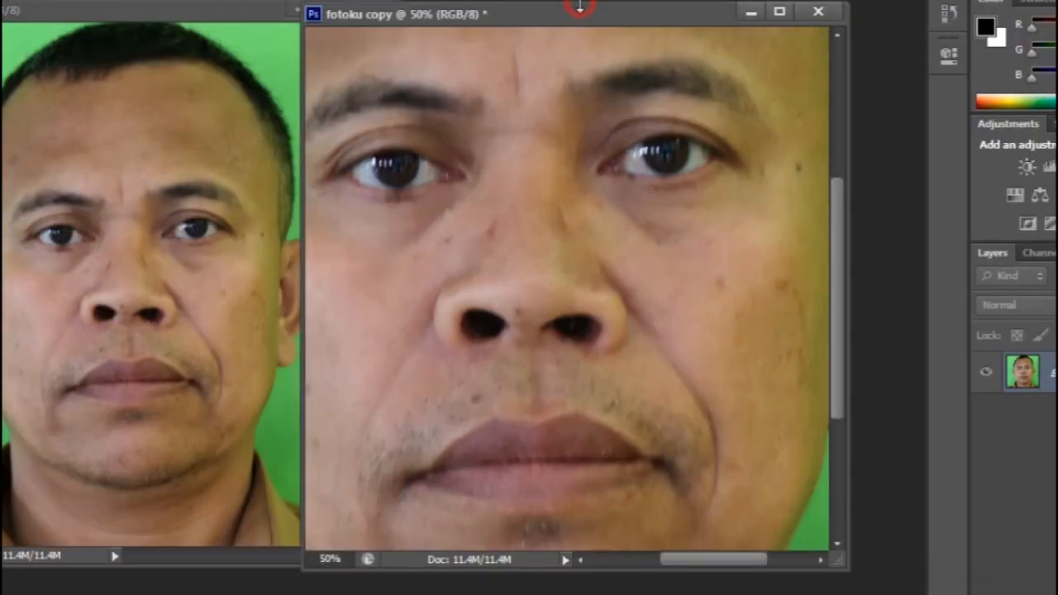
left_click(694, 358, "alt")
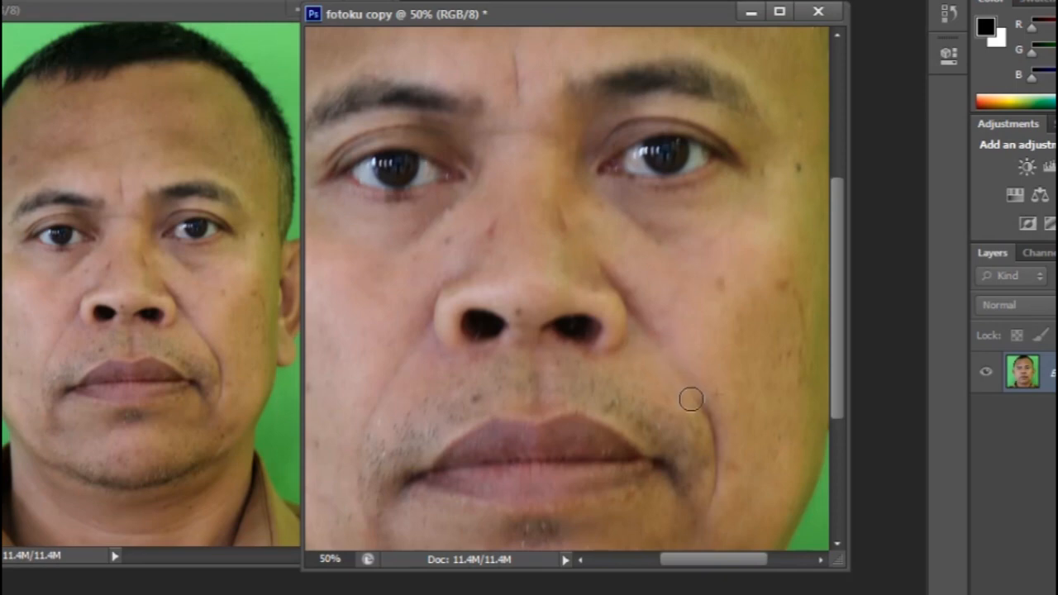
left_click(665, 357)
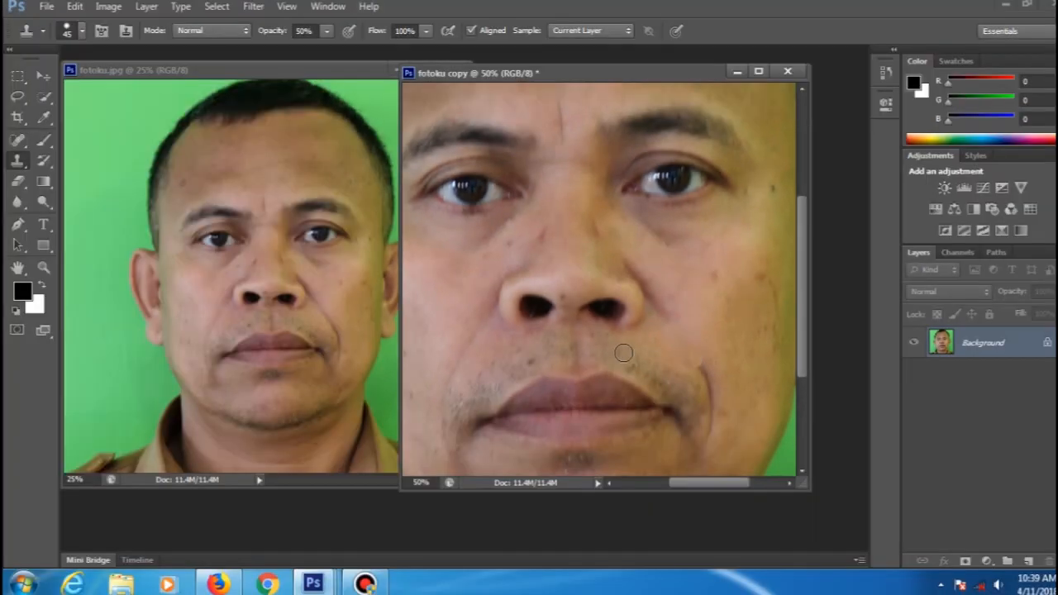
Clone nearby cheek skin over the lower part of the smile line beside the right-hand corner of the mouth
left_click(326, 33)
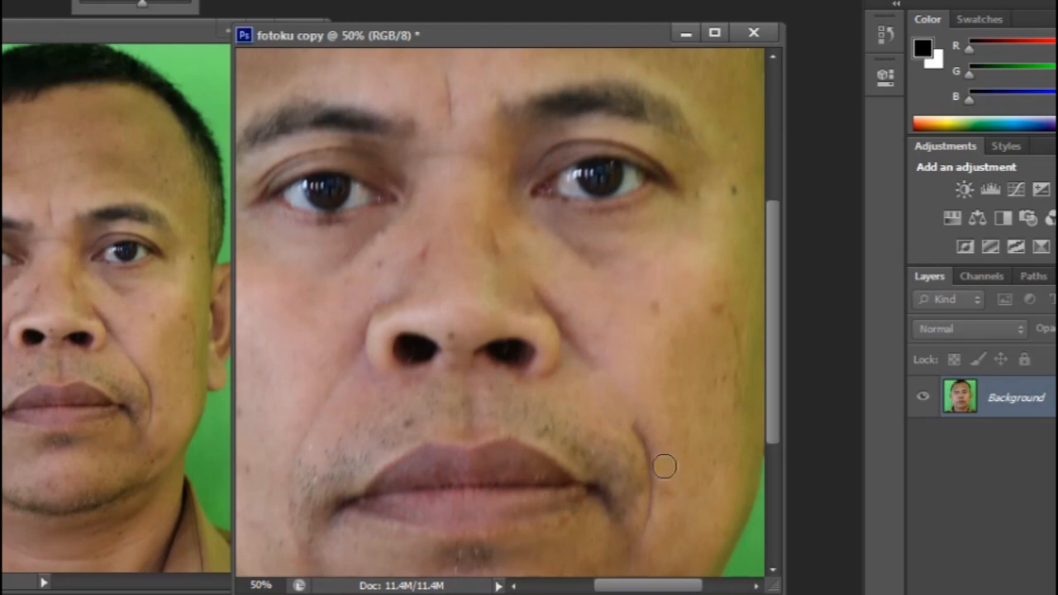
left_click(665, 467, "alt")
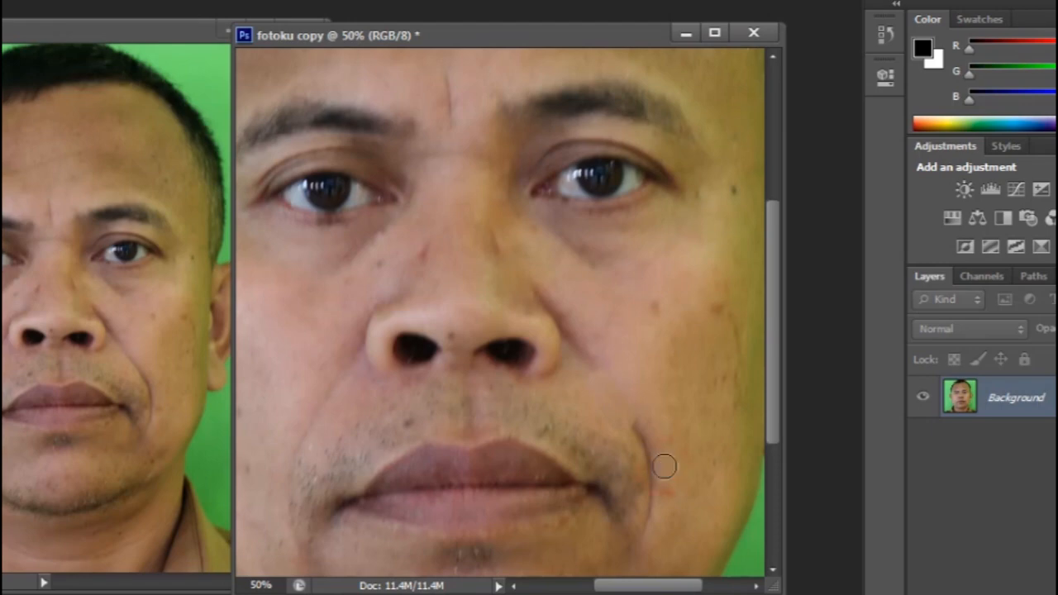
left_click(634, 425)
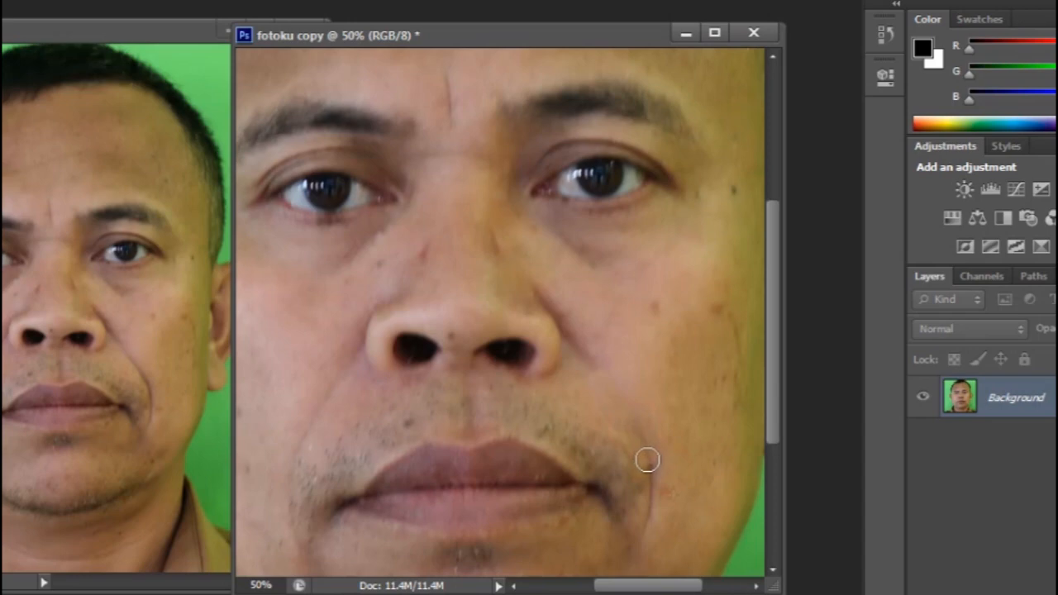
left_click(662, 503, "alt")
left_click(645, 519)
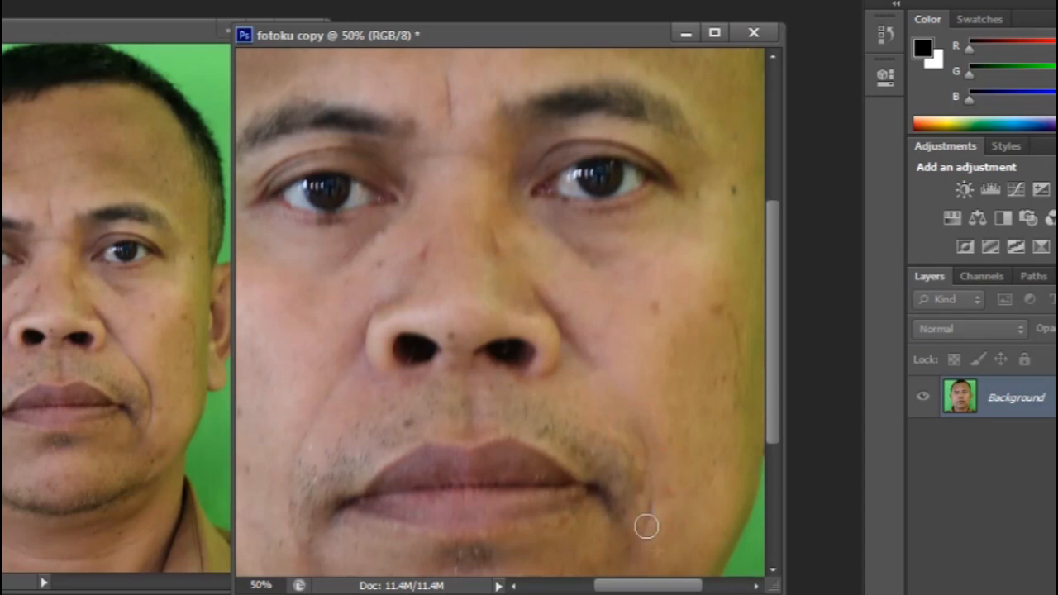
left_click(663, 453, "alt")
left_click_drag(666, 498, 655, 491)
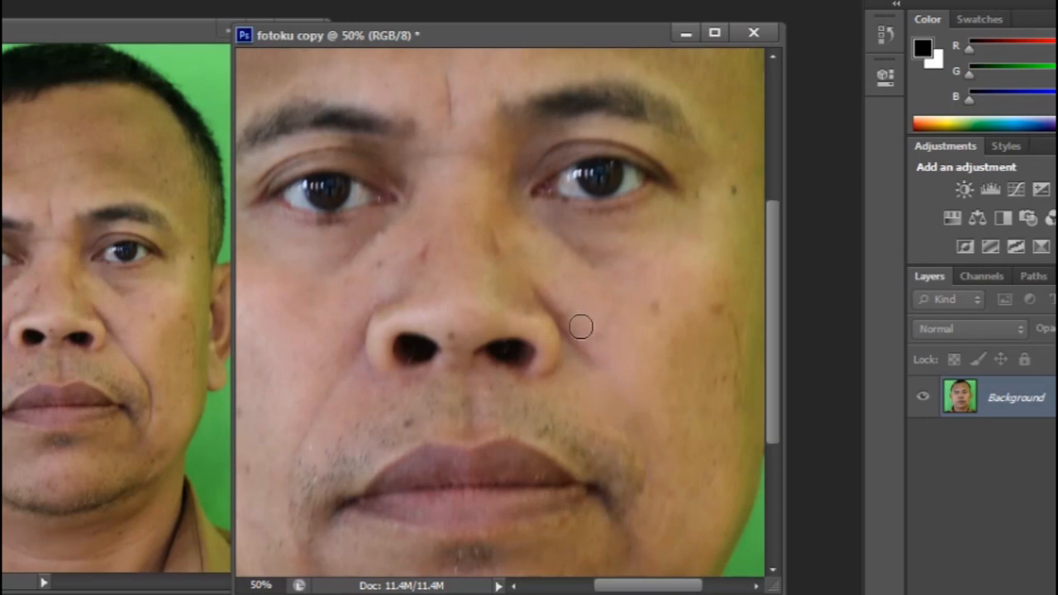
Clone smooth skin over the remaining fold next to the nostril on the image's right side
left_click(576, 368, "alt")
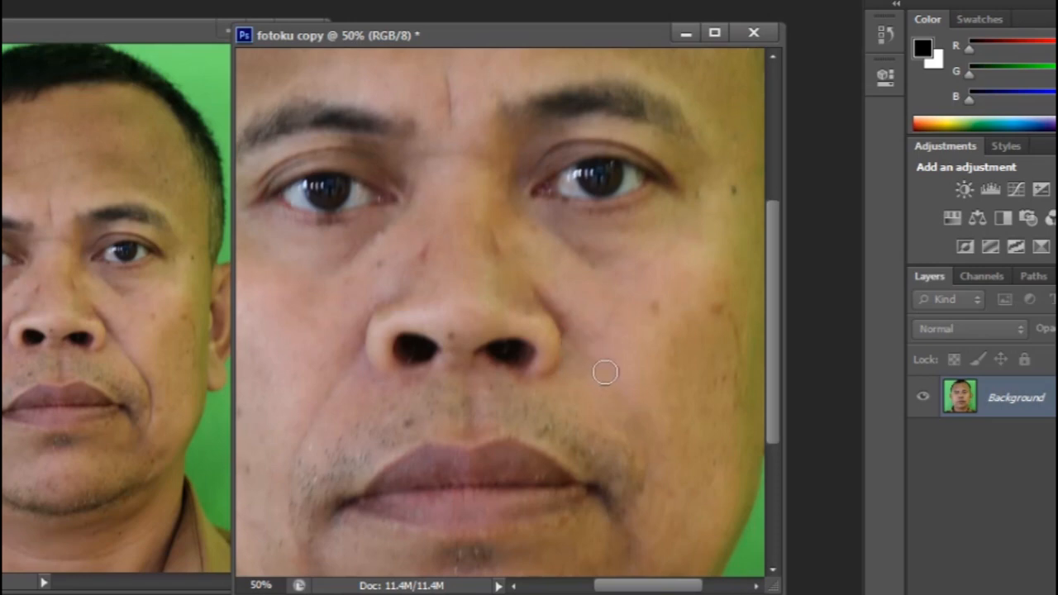
left_click(576, 313, "alt")
left_click(555, 299)
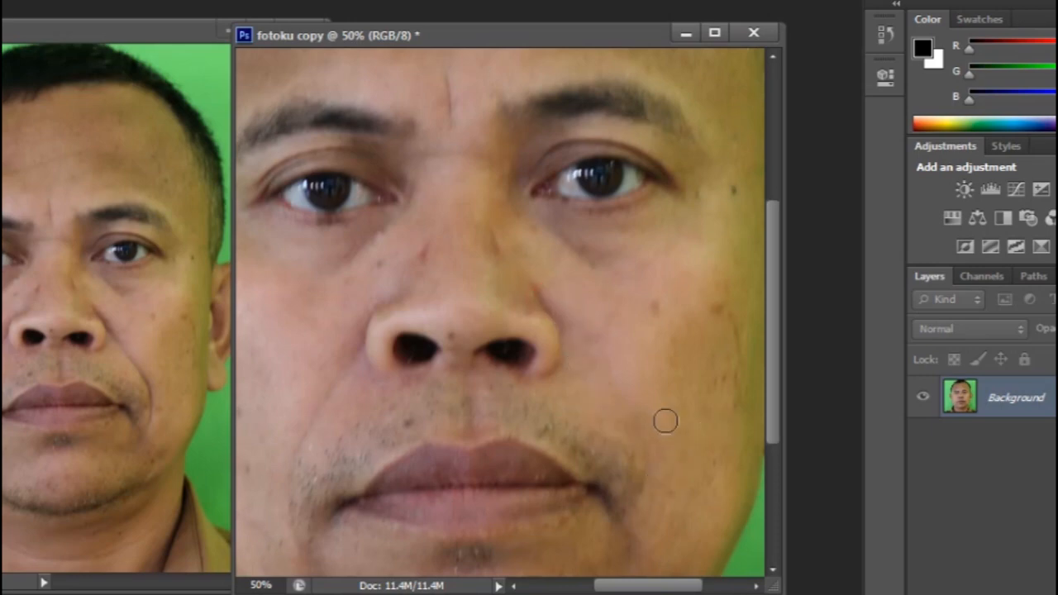
left_click(529, 278, "alt")
left_click(541, 295)
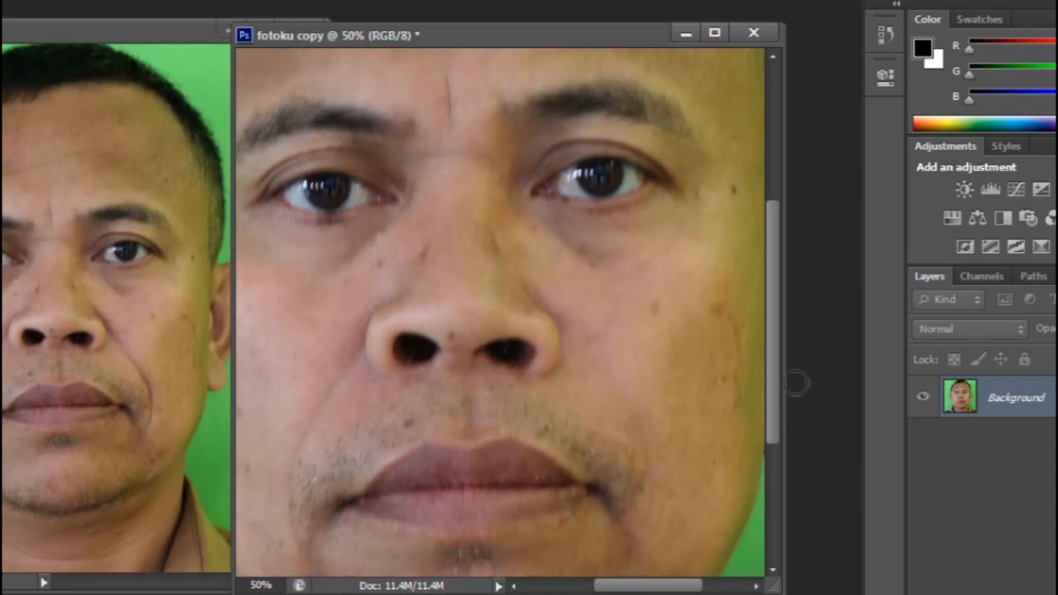
Clone clean cheek skin over the lower fold beside the mouth corner and chin on the image's left side
left_click_drag(774, 350, 774, 414)
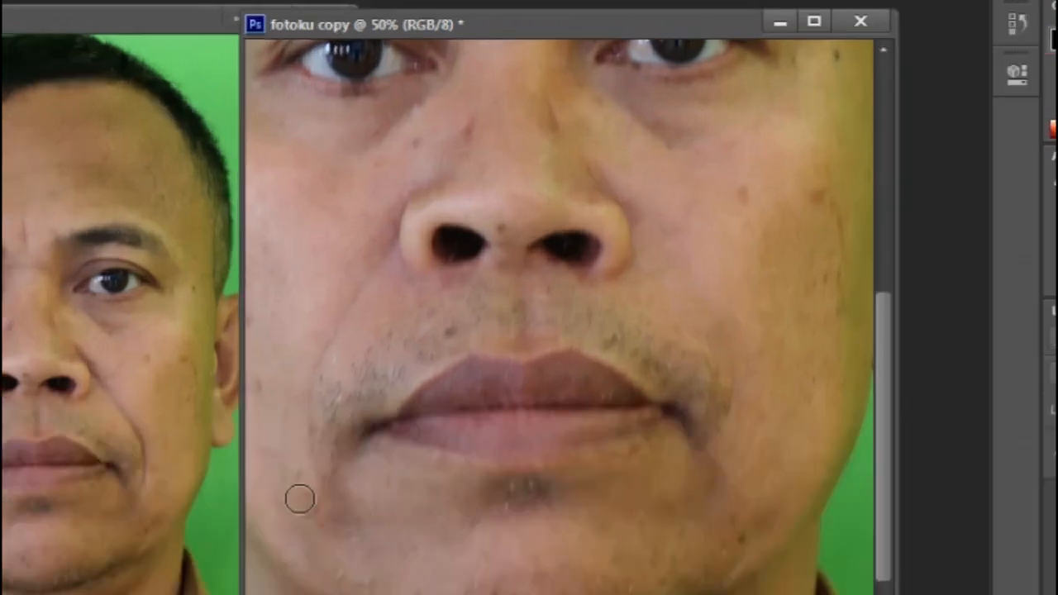
left_click(303, 459, "alt")
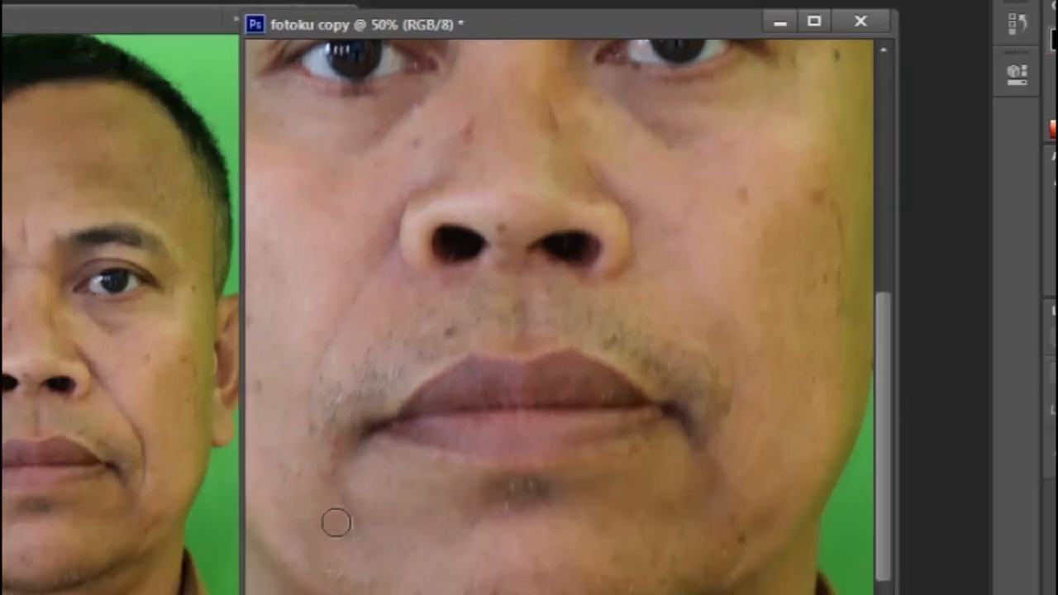
left_click(301, 404, "alt")
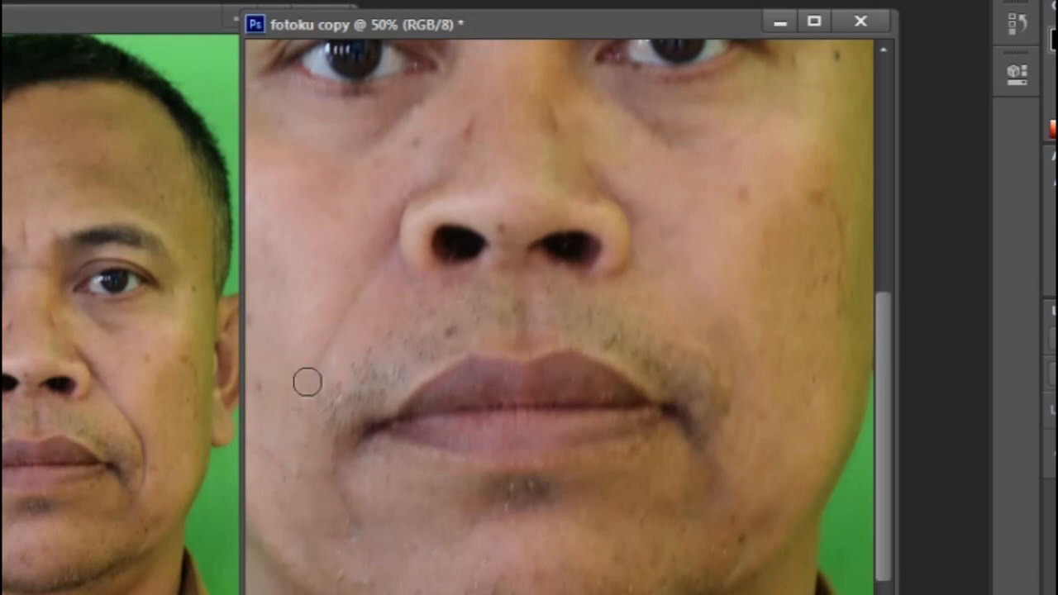
Clone smooth cheek skin along the smile line running from the nostril to the mouth on the image's left side
left_click(311, 325)
left_click(331, 316)
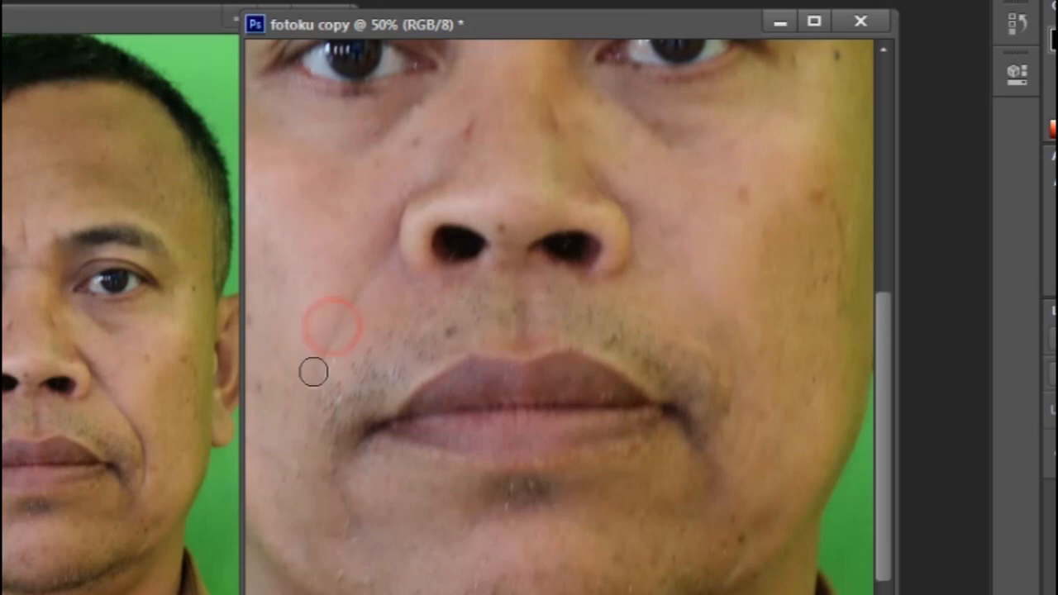
left_click(331, 319)
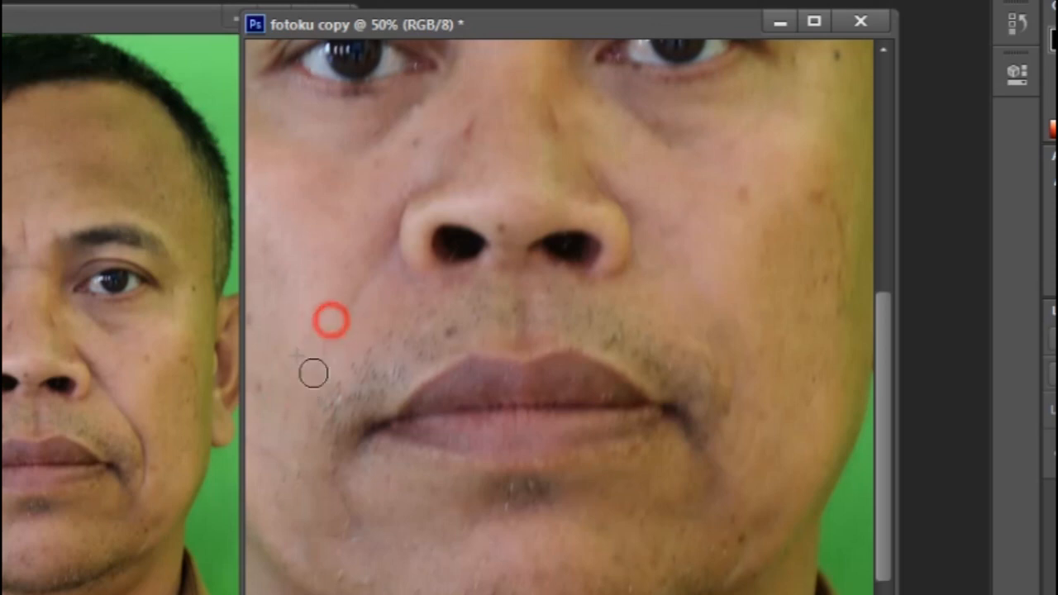
left_click(355, 260)
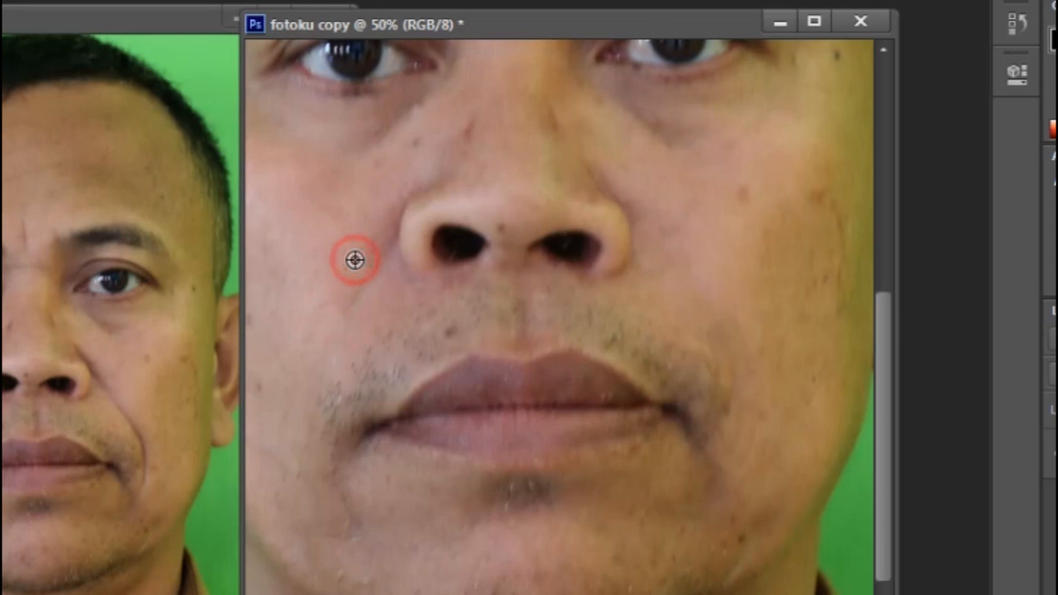
left_click(379, 219)
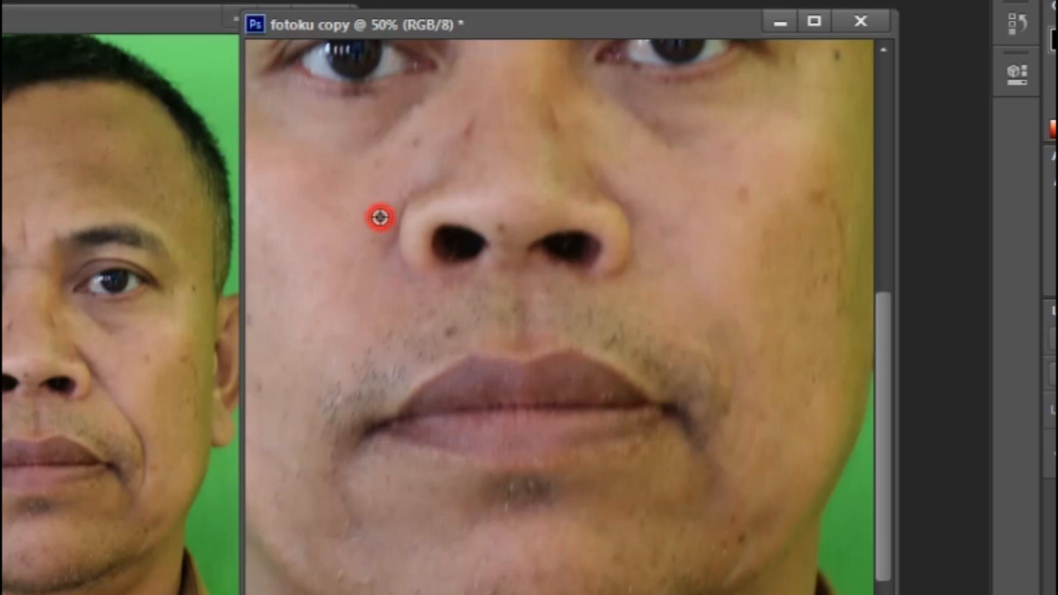
left_click(384, 220)
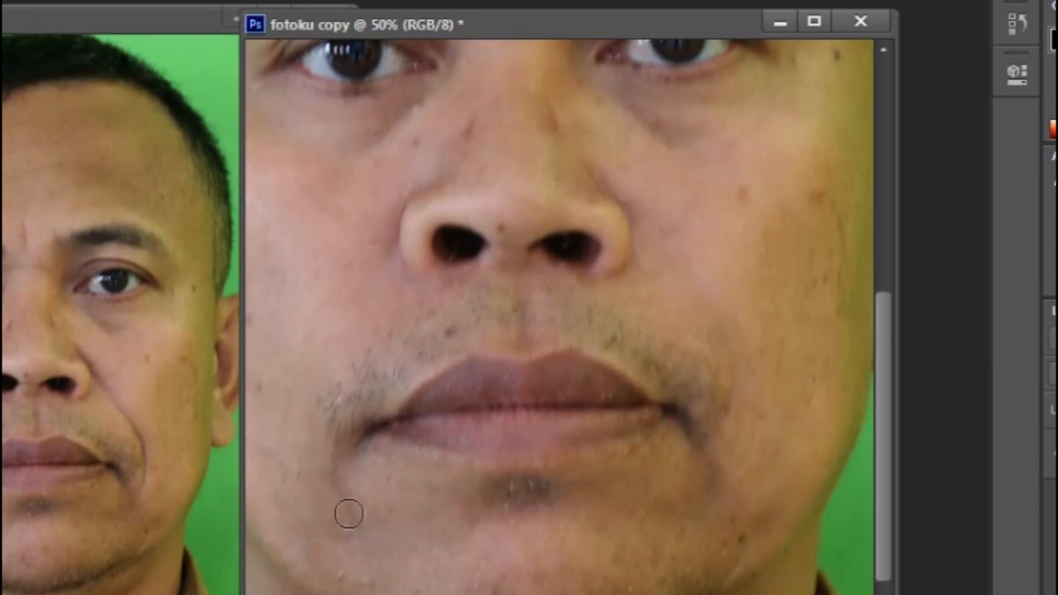
left_click(320, 517, "alt")
Clone nearby clean skin over the dark marks on both sides of the nose bridge
mouse_move(878, 366)
left_mouse_down()
mouse_move(895, 288)
mouse_move(884, 231)
left_mouse_up()
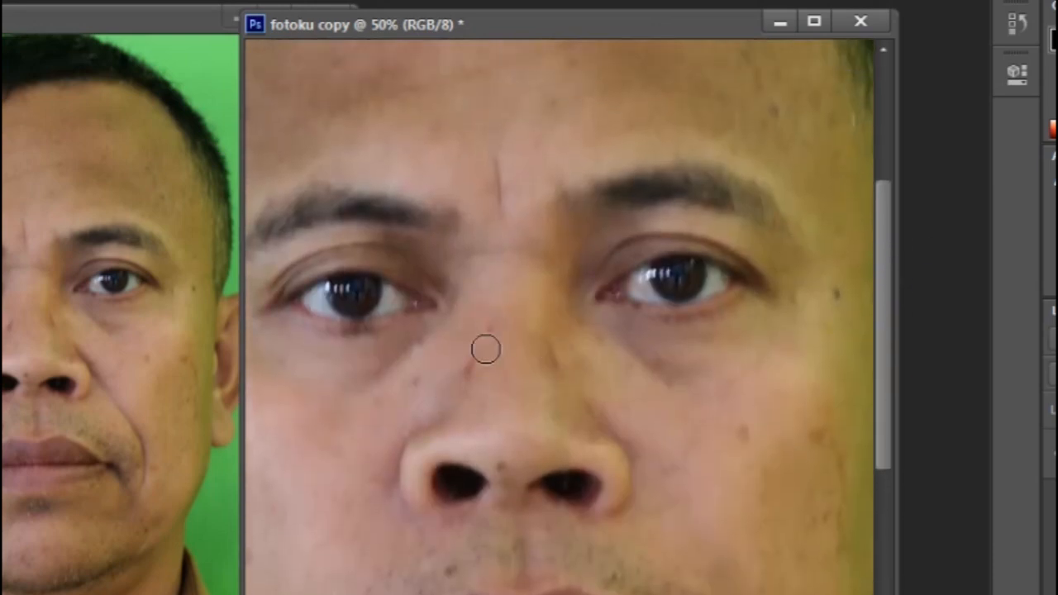
left_click(442, 371, "alt")
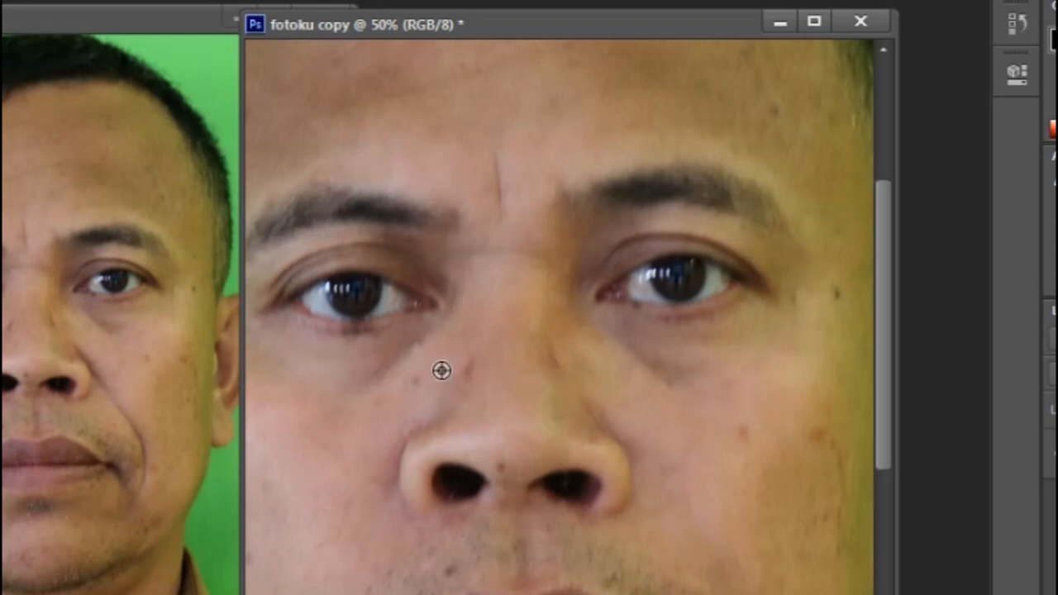
left_click(472, 342)
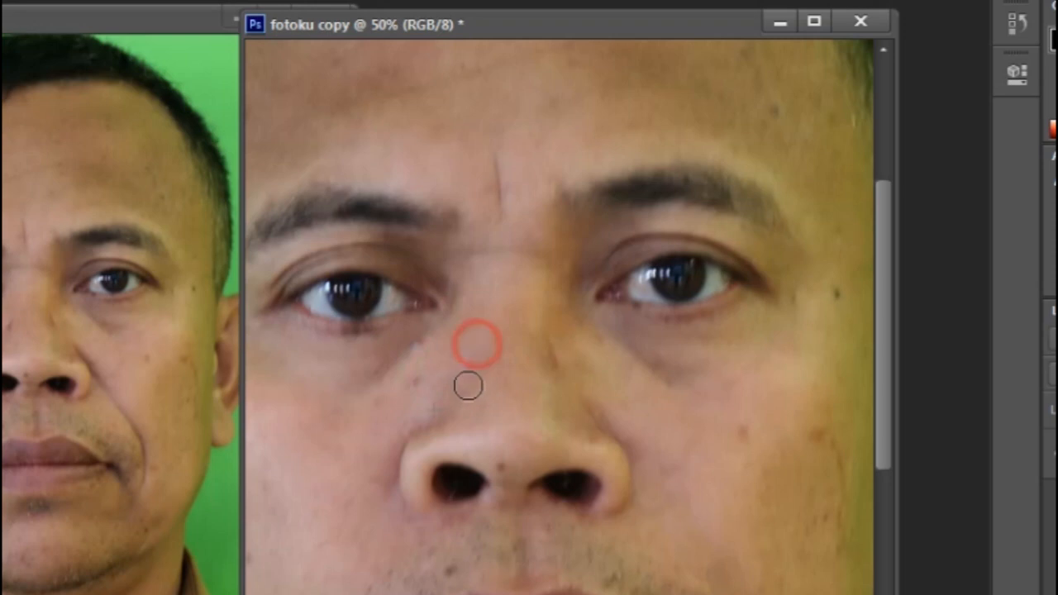
left_click(555, 339)
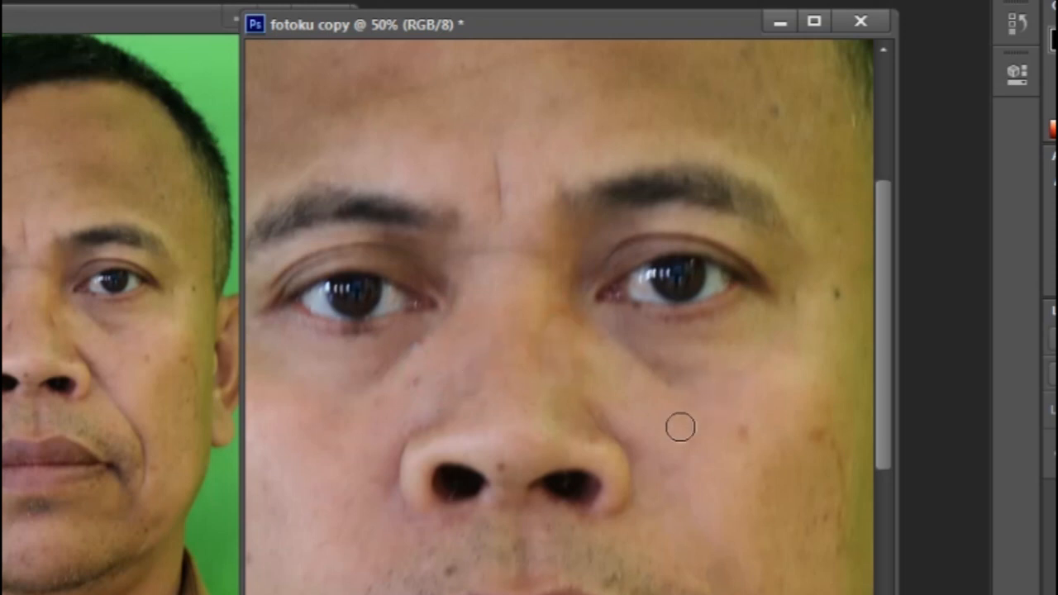
Clone smooth skin over the fine wrinkles at the outer corner of the eye on the image's left side
left_click_drag(889, 410, 891, 453)
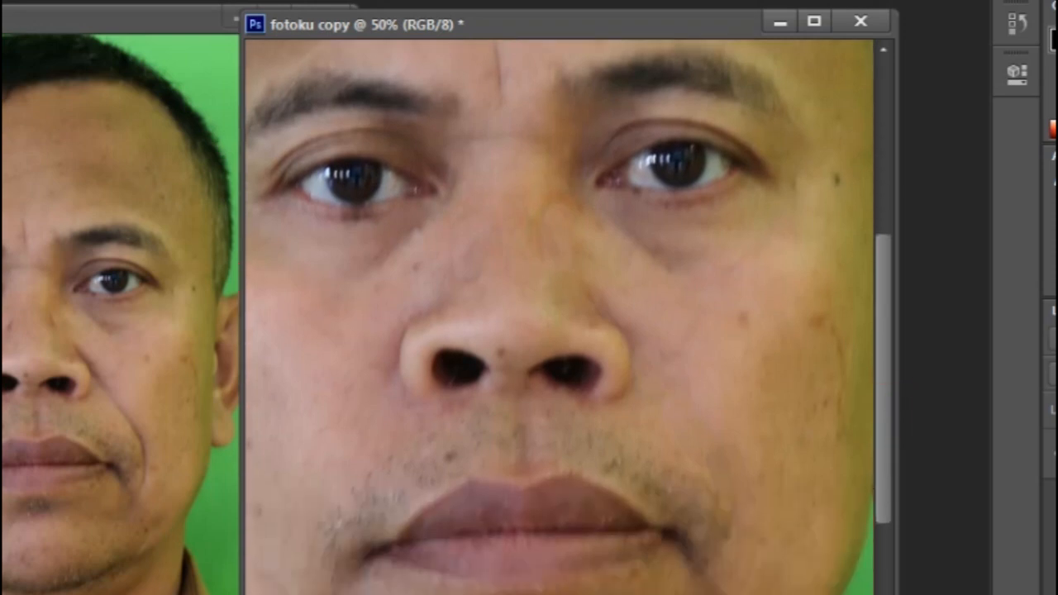
scroll(891, 315, "left", 3)
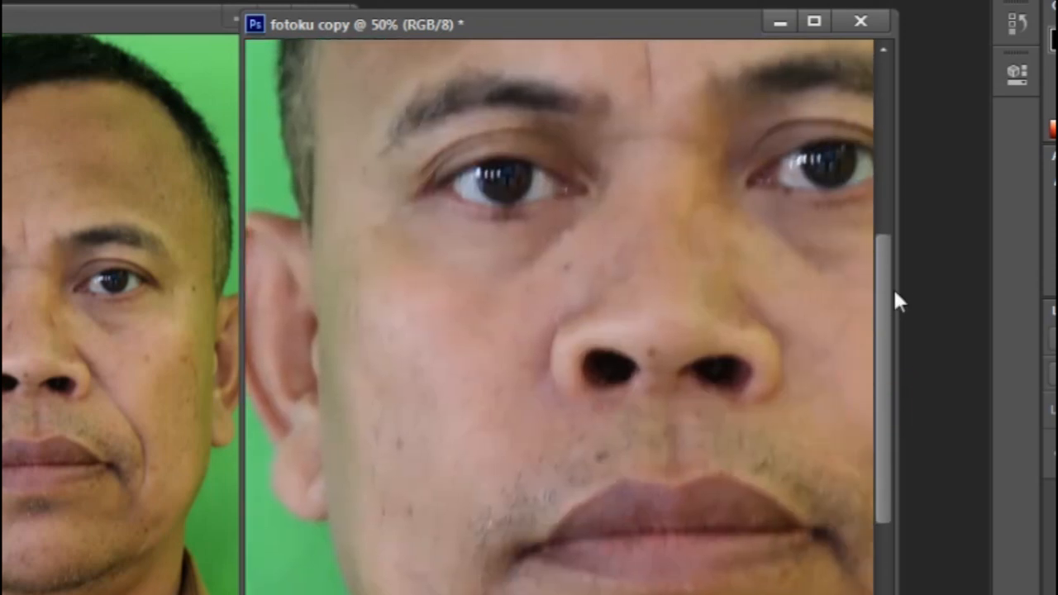
left_click_drag(886, 287, 888, 232)
mouse_move(449, 243)
left_mouse_down()
mouse_move(513, 225)
mouse_move(417, 263)
mouse_move(527, 224)
mouse_move(453, 240)
mouse_move(398, 293)
mouse_move(474, 238)
mouse_move(511, 231)
mouse_move(430, 248)
left_mouse_up()
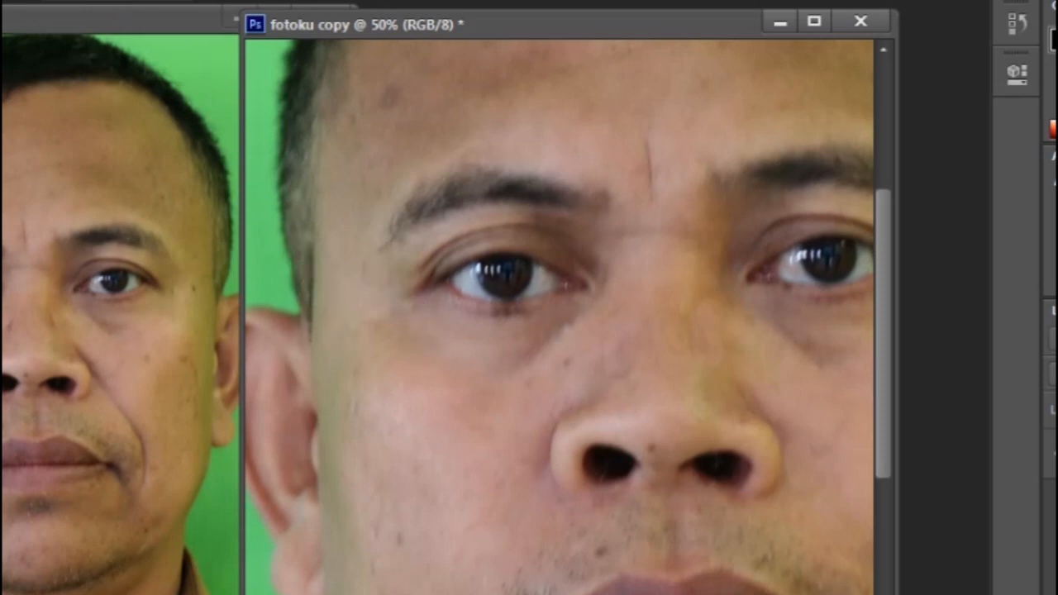
left_click(394, 273, "alt")
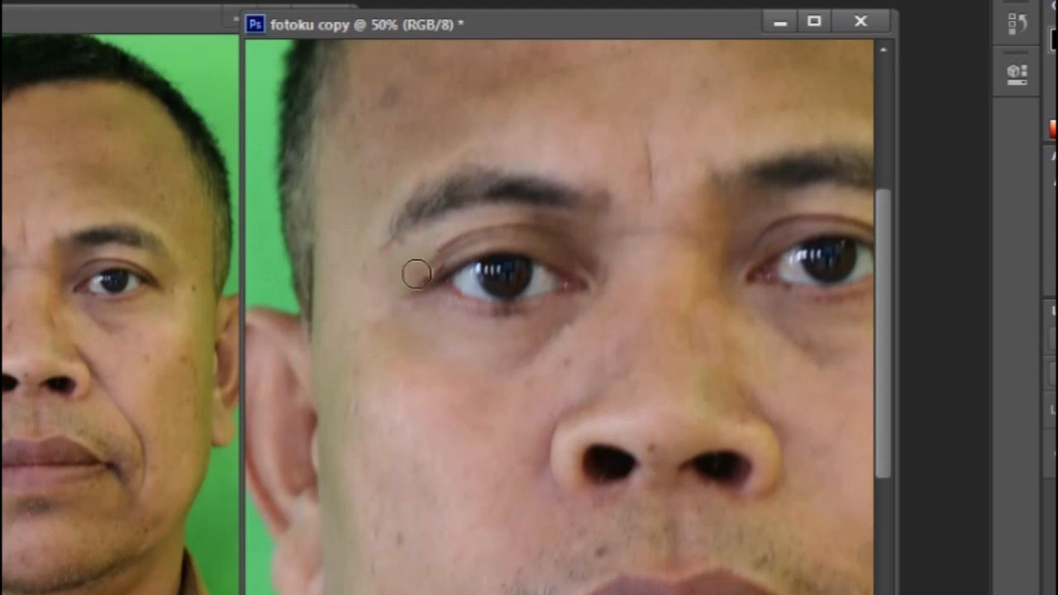
left_click(394, 286)
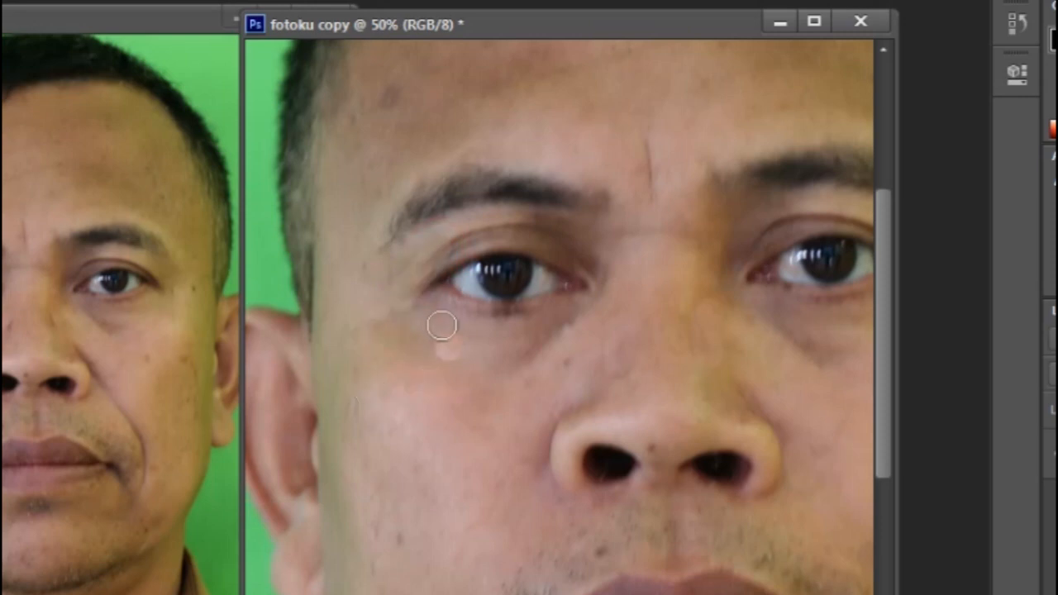
Clone eyelid skin over the crease above the eye on the image's left side
left_click(506, 224)
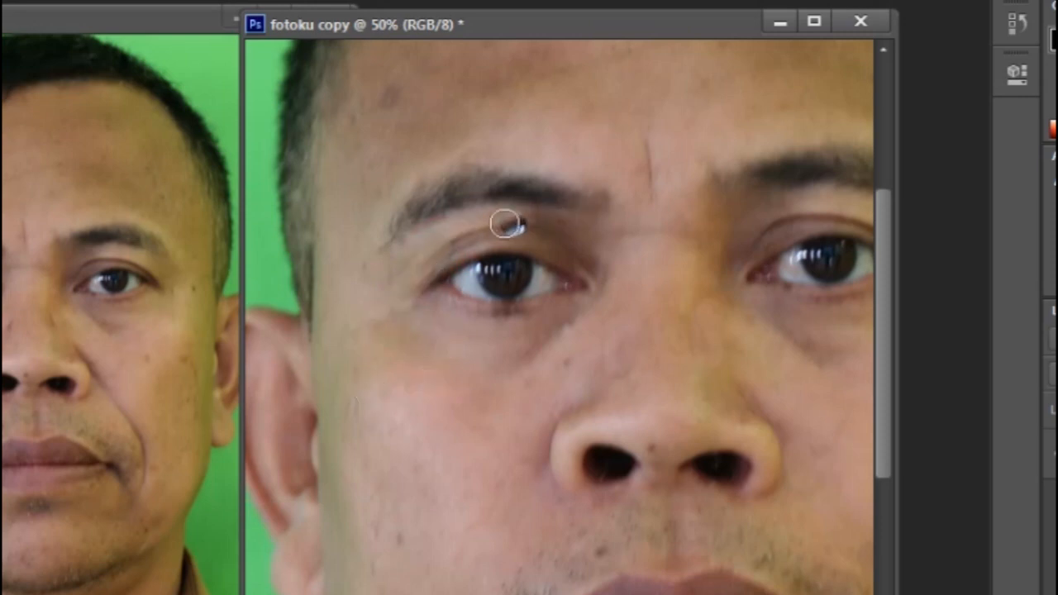
left_click(416, 255)
left_click(491, 232)
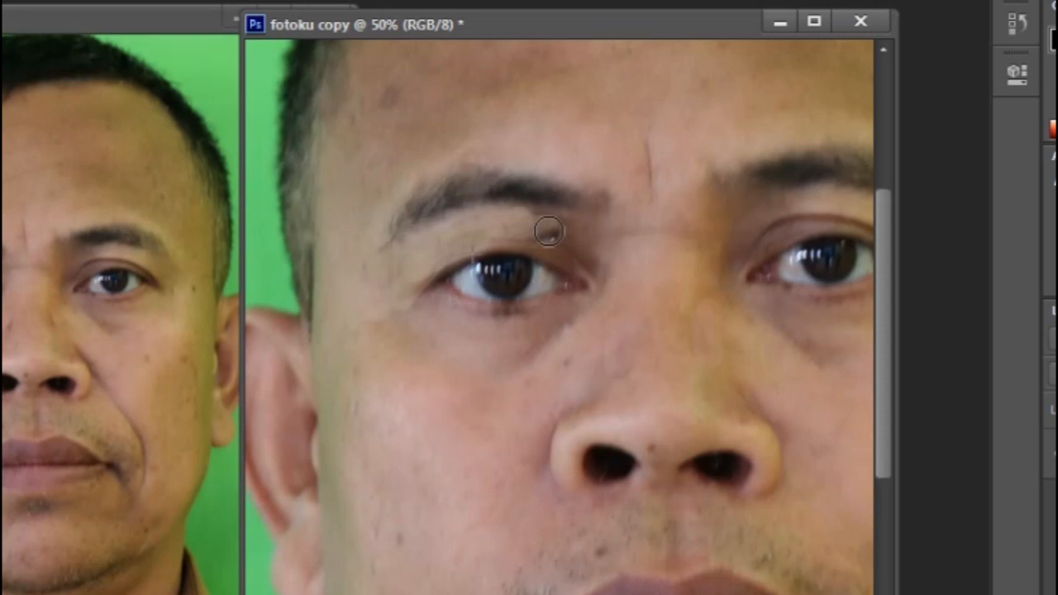
Undo the last clone strokes on the upper eyelid on the image's left side
left_click(520, 276)
key("ctrl+z")
left_click(529, 227)
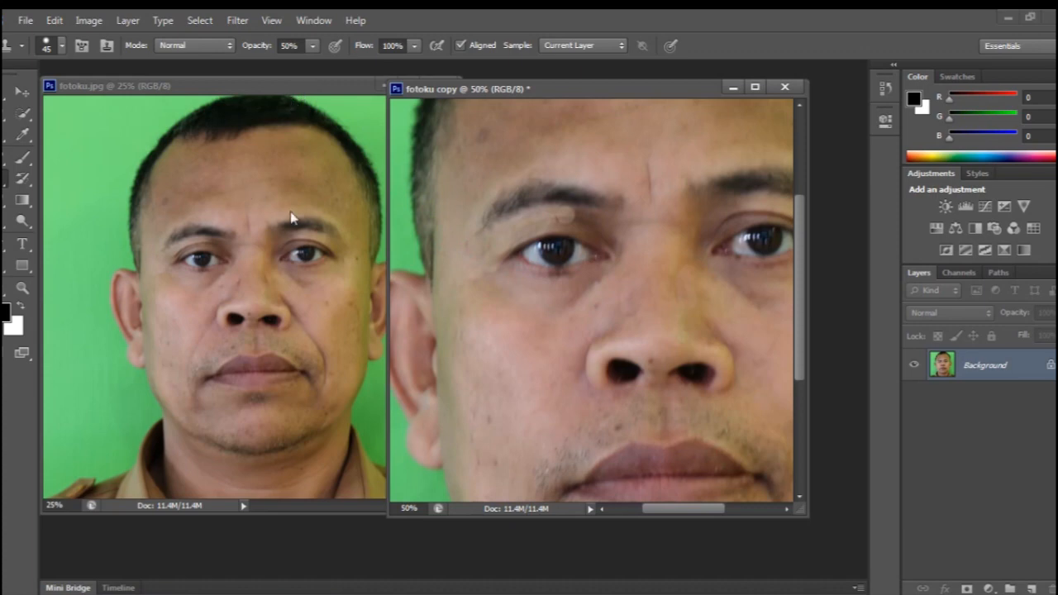
left_click(54, 19)
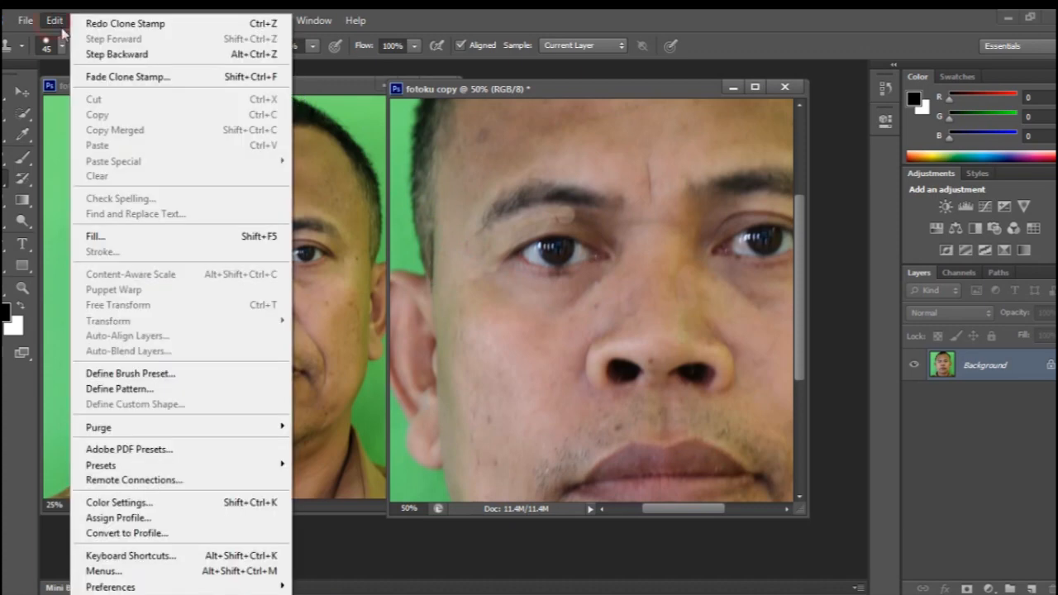
left_click(121, 55)
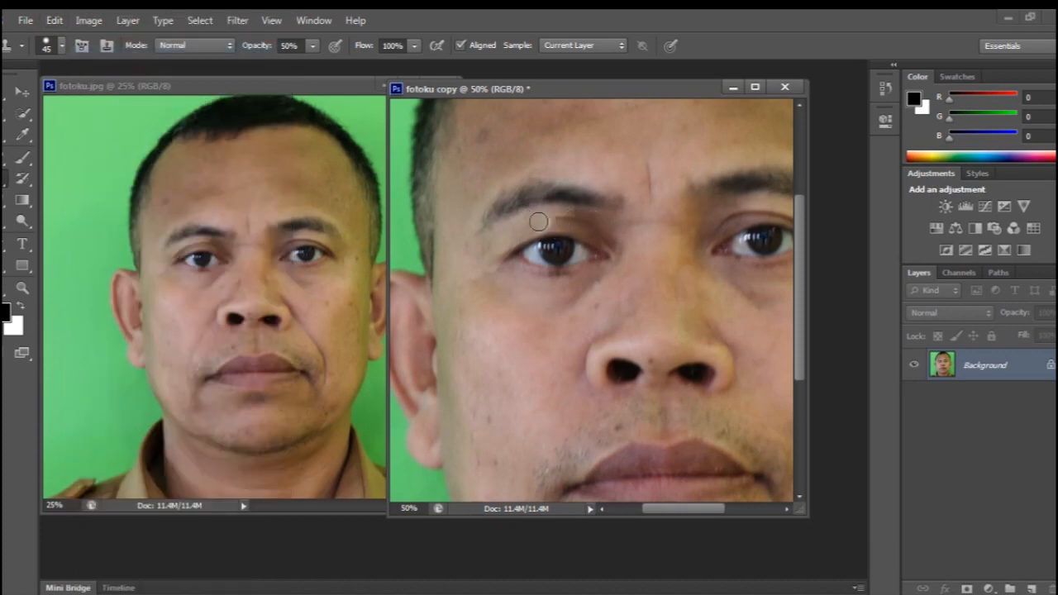
Clone light eyelid skin over the remaining crease above the image's left eye, undoing the stroke that extends too far toward the nose
left_click_drag(534, 219, 554, 217)
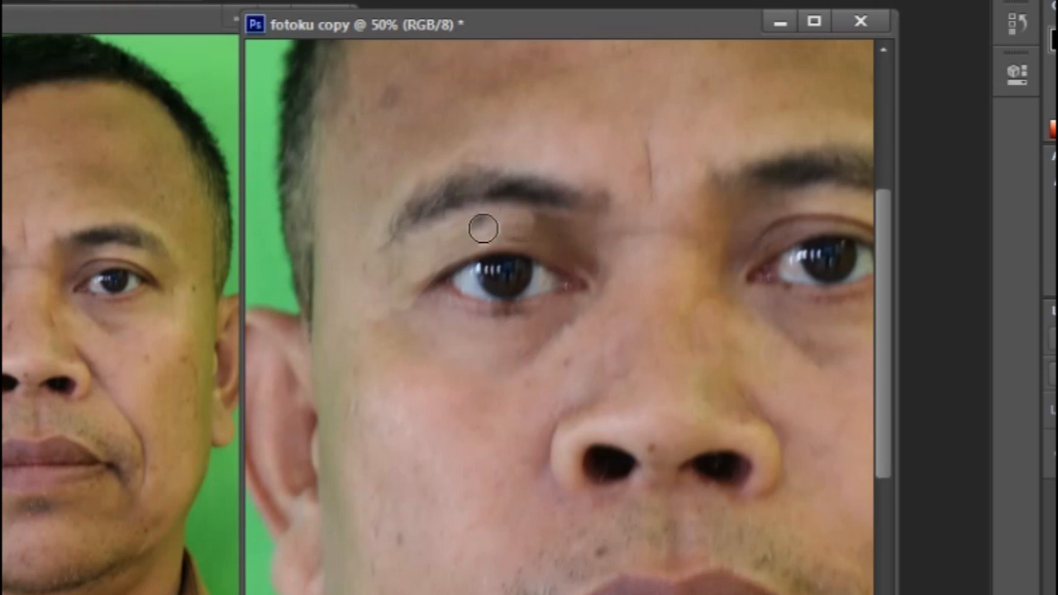
mouse_move(549, 233)
left_mouse_down()
mouse_move(507, 226)
mouse_move(541, 222)
left_mouse_up()
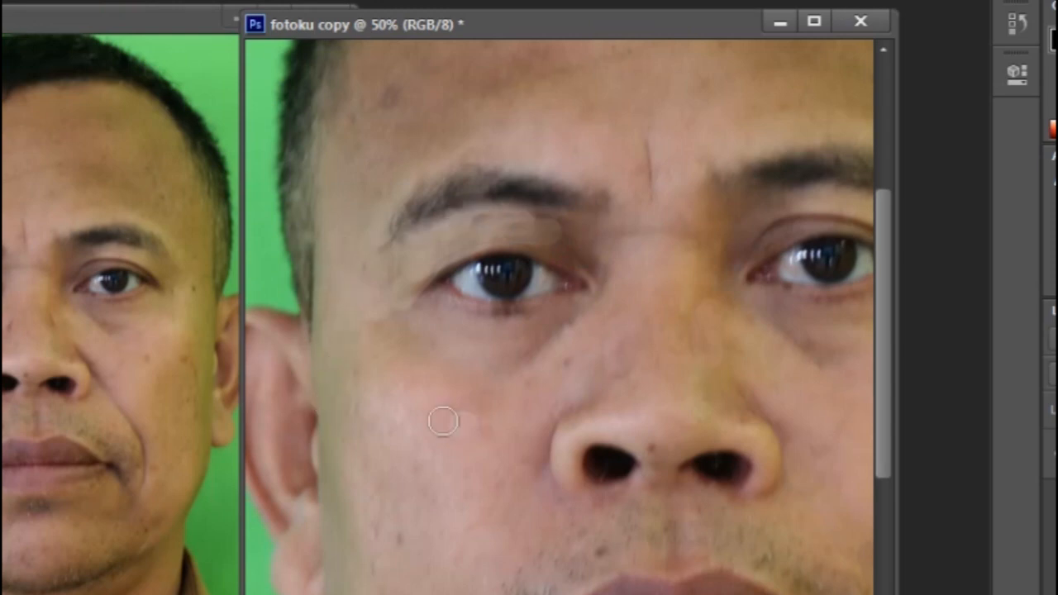
key("ctrl+z")
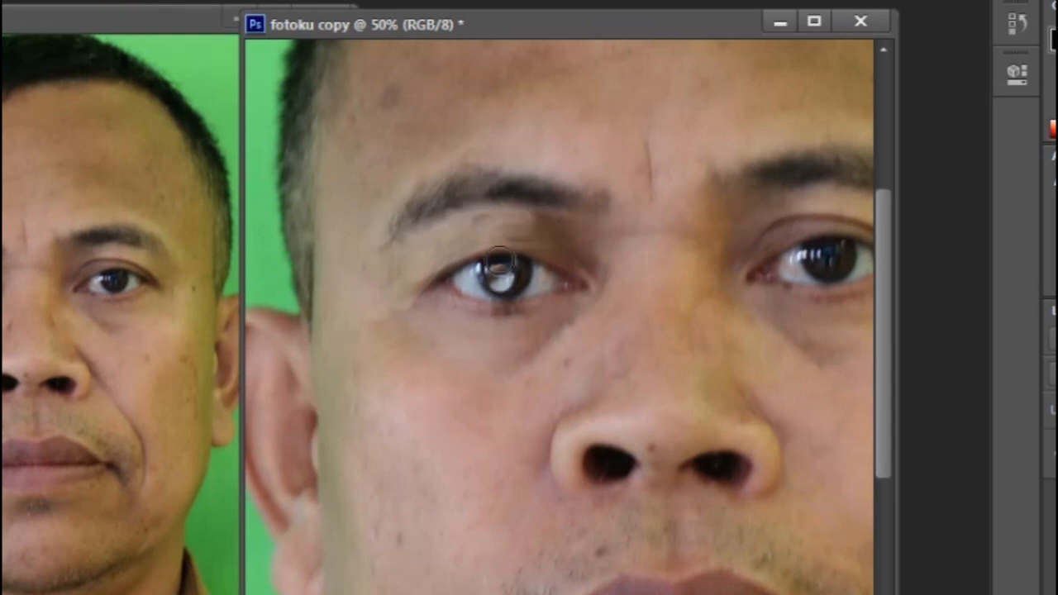
left_click(352, 309)
left_click_drag(468, 229, 491, 228)
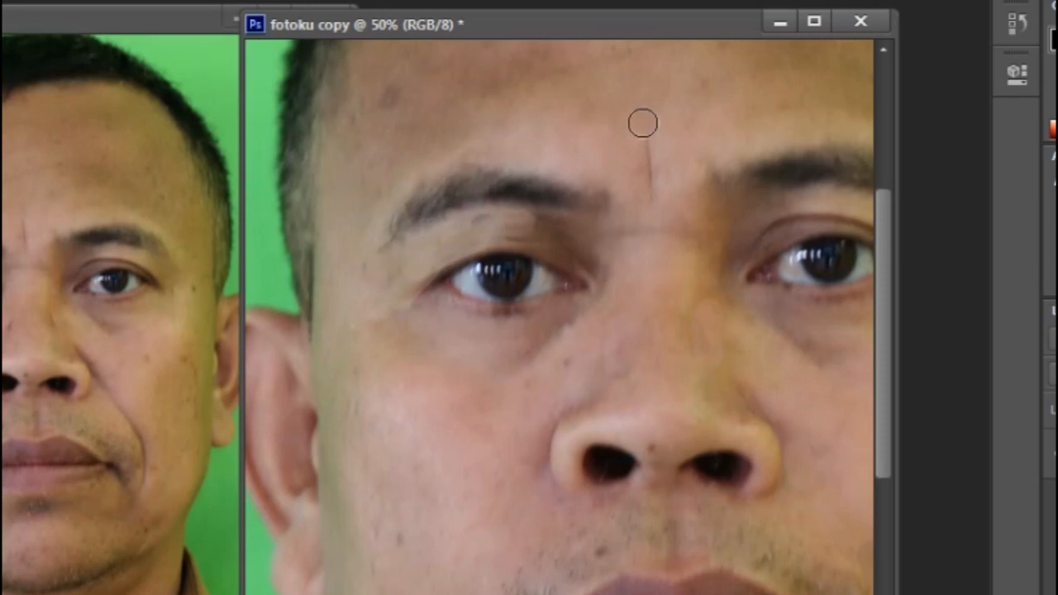
left_click(605, 266)
left_click(551, 253)
left_click(537, 243)
left_click(452, 227)
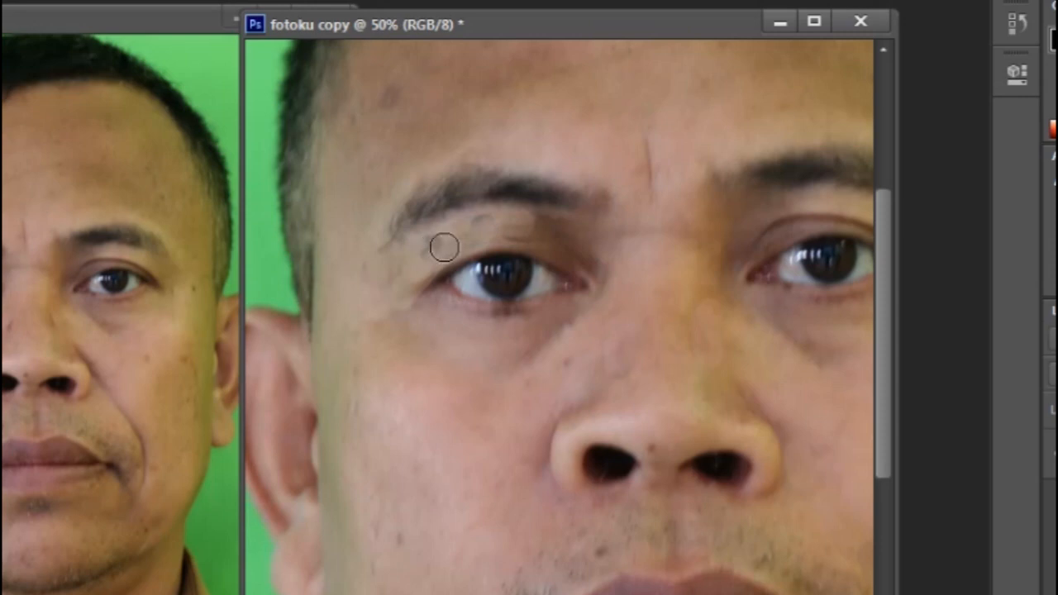
Resample the upper eyelid skin and blend the edges of the cloned patch below the eyebrow on the image's left side
left_click(487, 228, "alt")
mouse_move(521, 229)
left_mouse_down()
mouse_move(463, 229)
mouse_move(557, 236)
left_mouse_up()
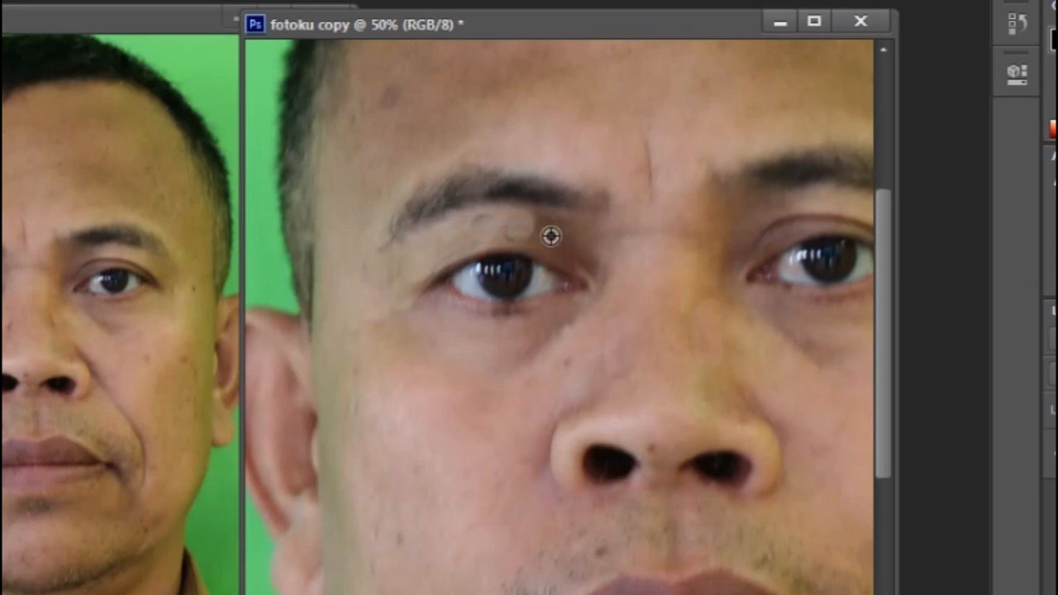
left_click(550, 238, "alt")
left_click_drag(537, 226, 506, 223)
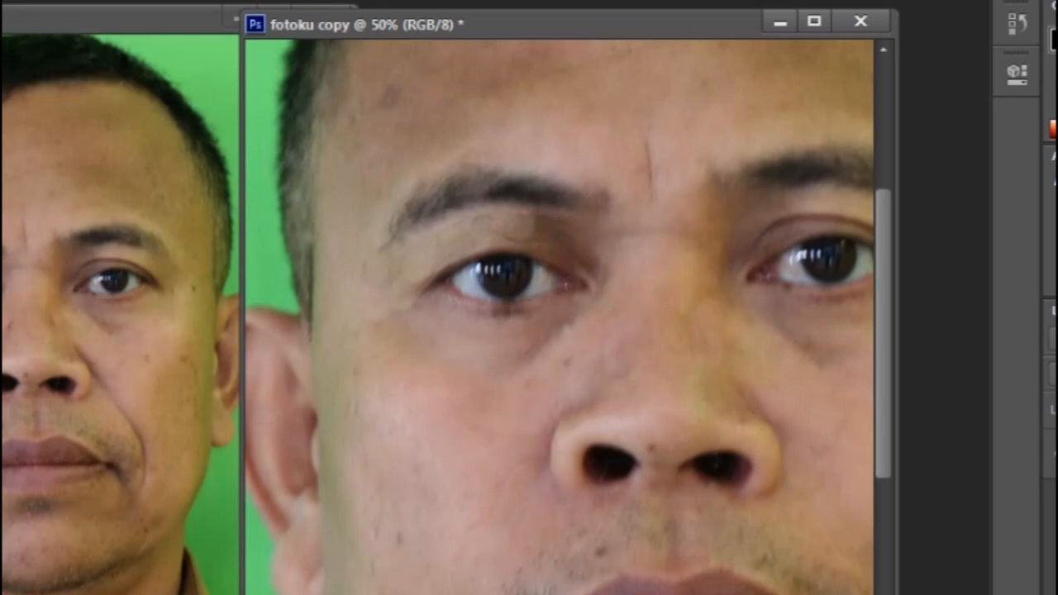
Sample the skin beside the nose bridge and clone it over the inner end of the eyelid crease on the image's right side
scroll(560, 317, "right", 5)
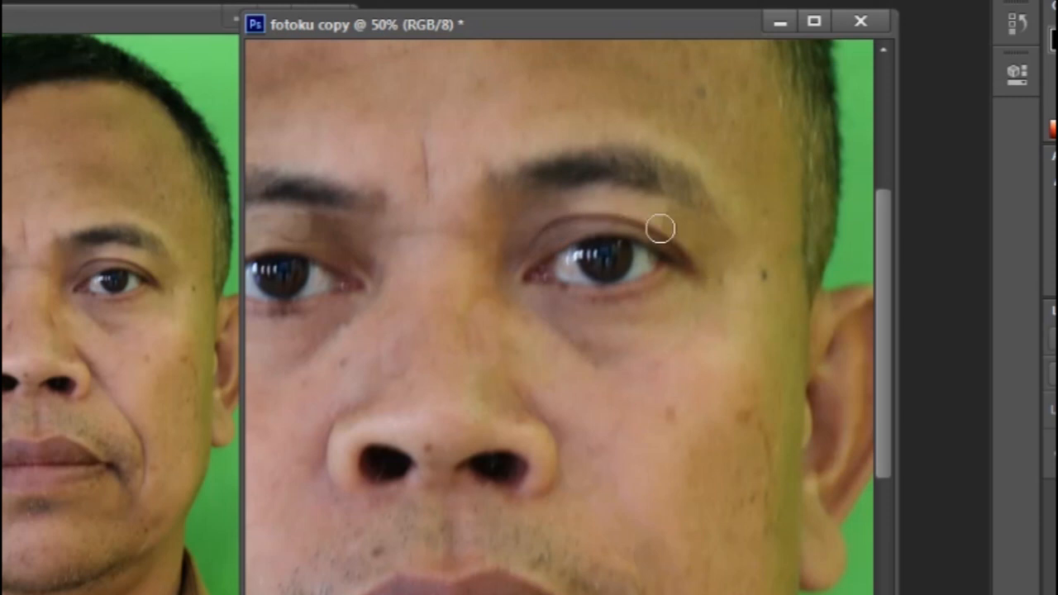
left_click_drag(664, 234, 666, 239)
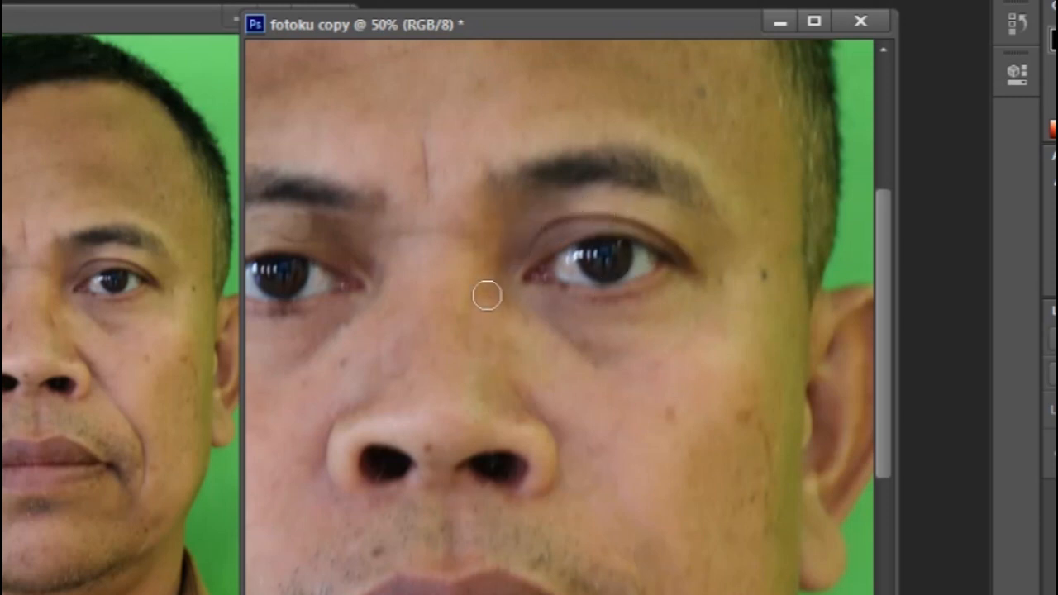
left_click_drag(506, 231, 517, 229)
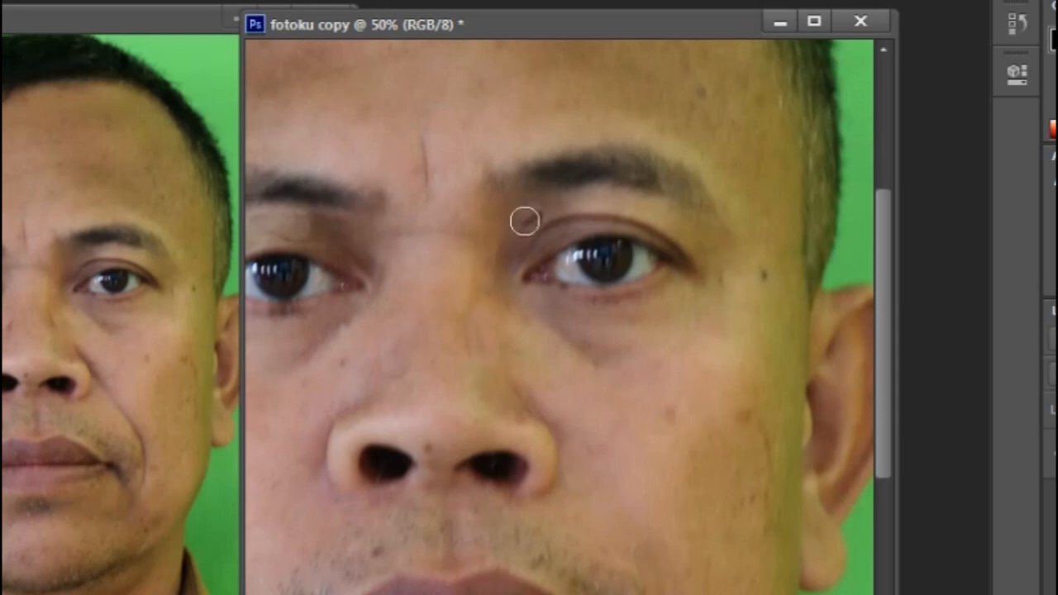
key("alt")
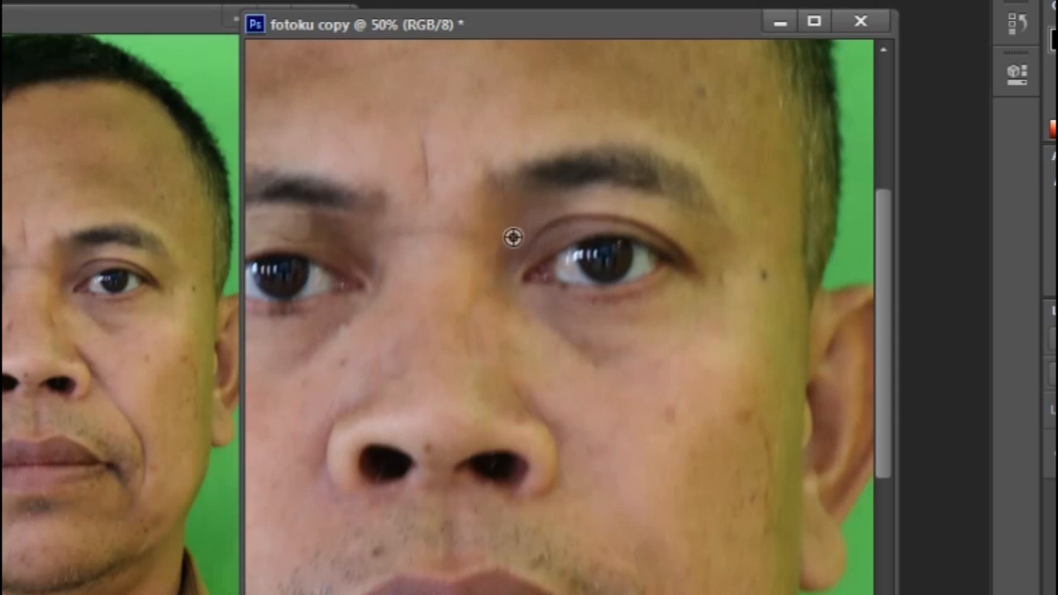
left_click(513, 237, "alt")
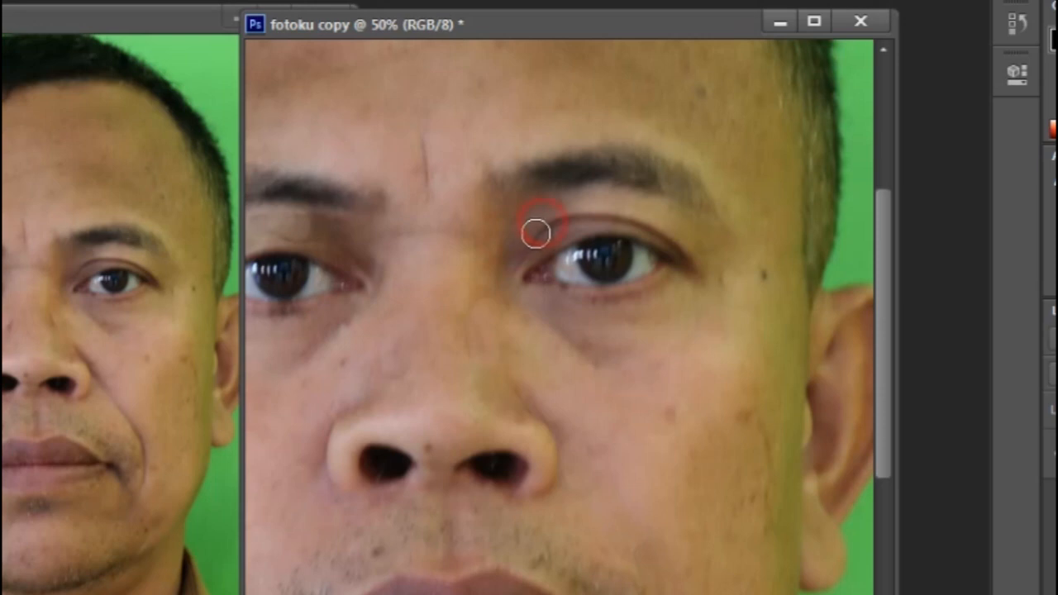
left_click(547, 224)
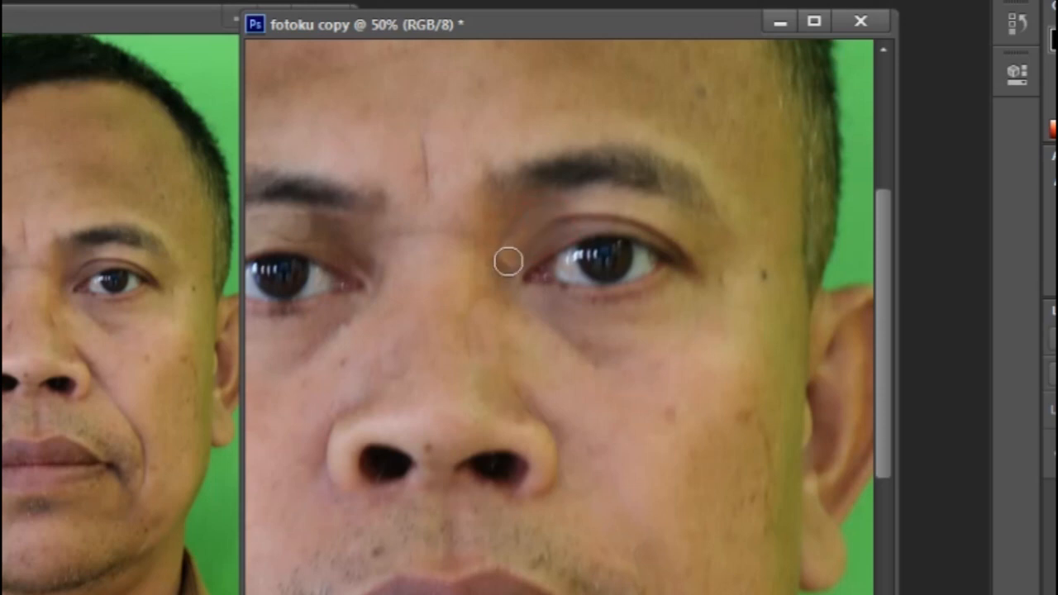
Resample skin near the inner eye corner and clone it over the middle of the upper eyelid crease on the image's right side
left_click(524, 232, "alt")
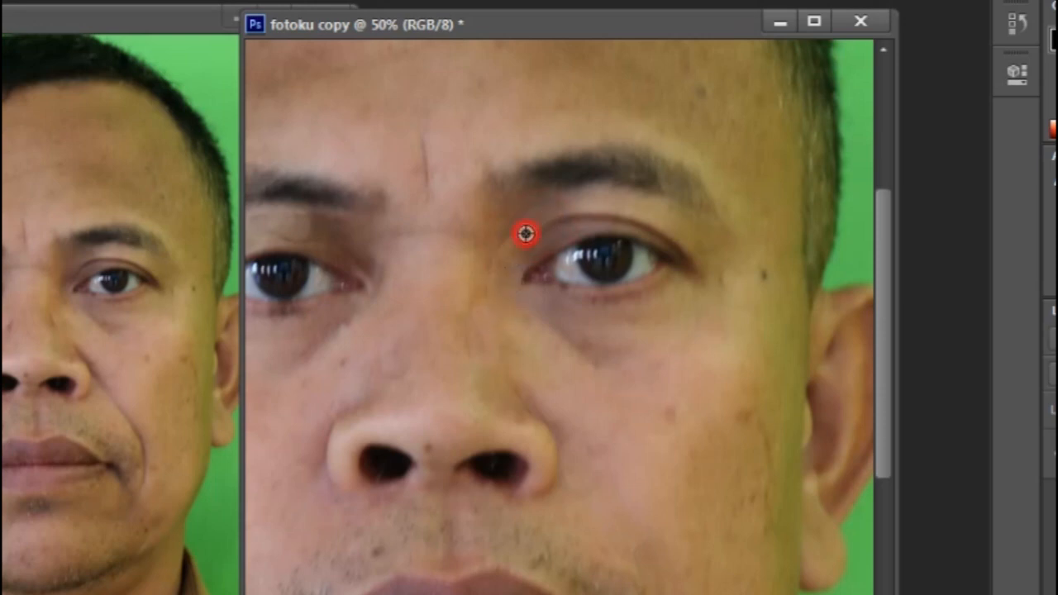
left_click(589, 214)
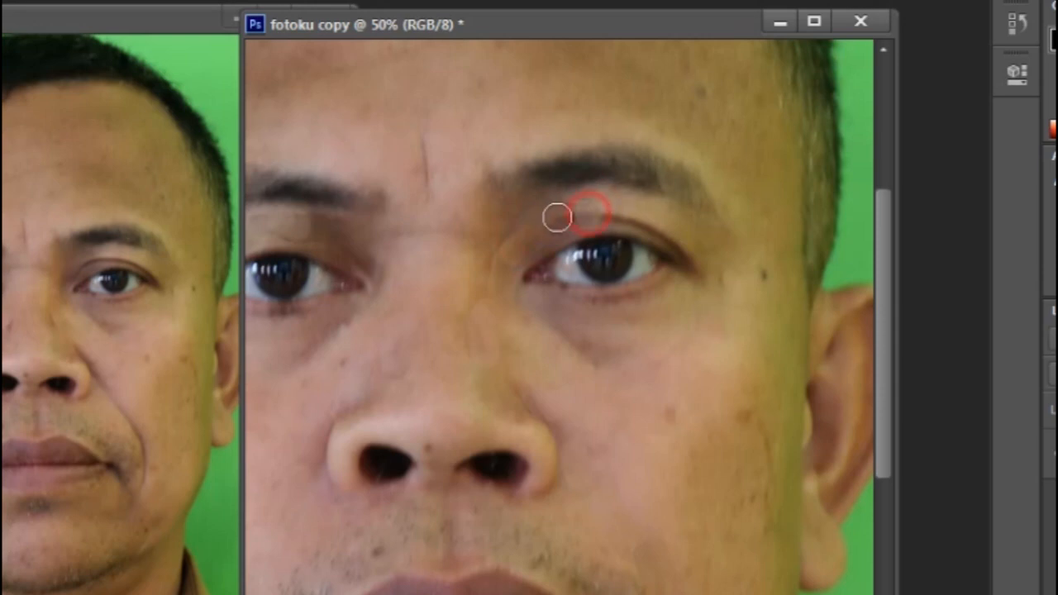
left_click(632, 209)
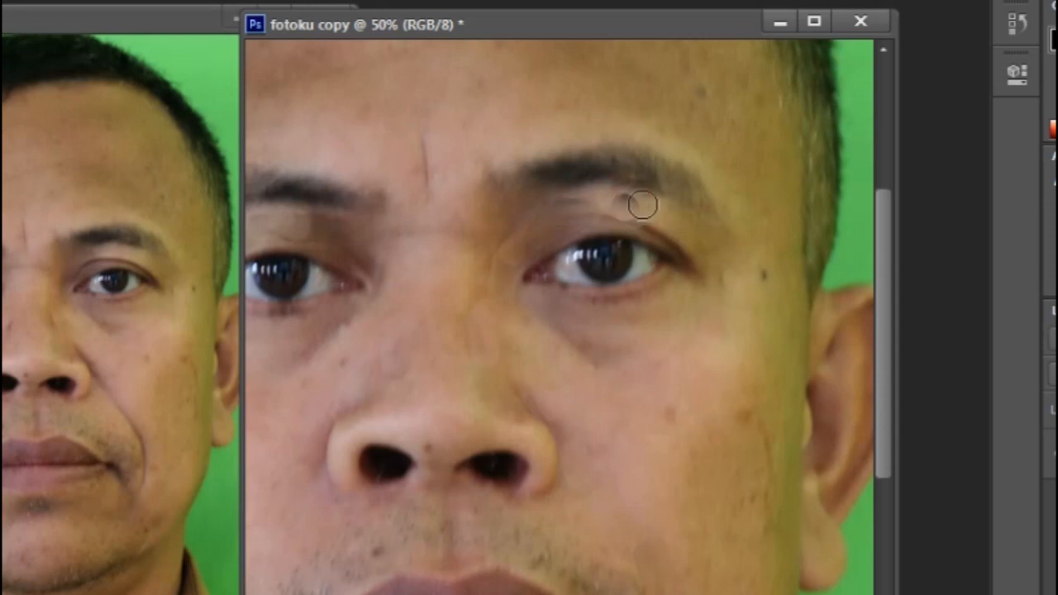
Clone light skin from below the eyebrow over the rest of the eyelid crease to the outer eye corner on the image's right side
left_click(636, 210, "alt")
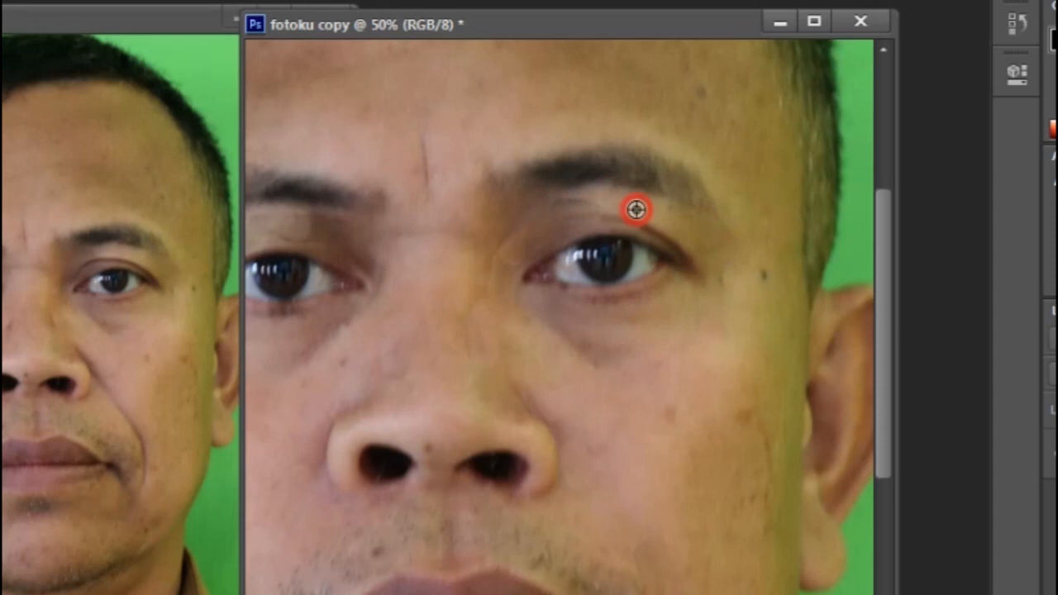
left_click(590, 212)
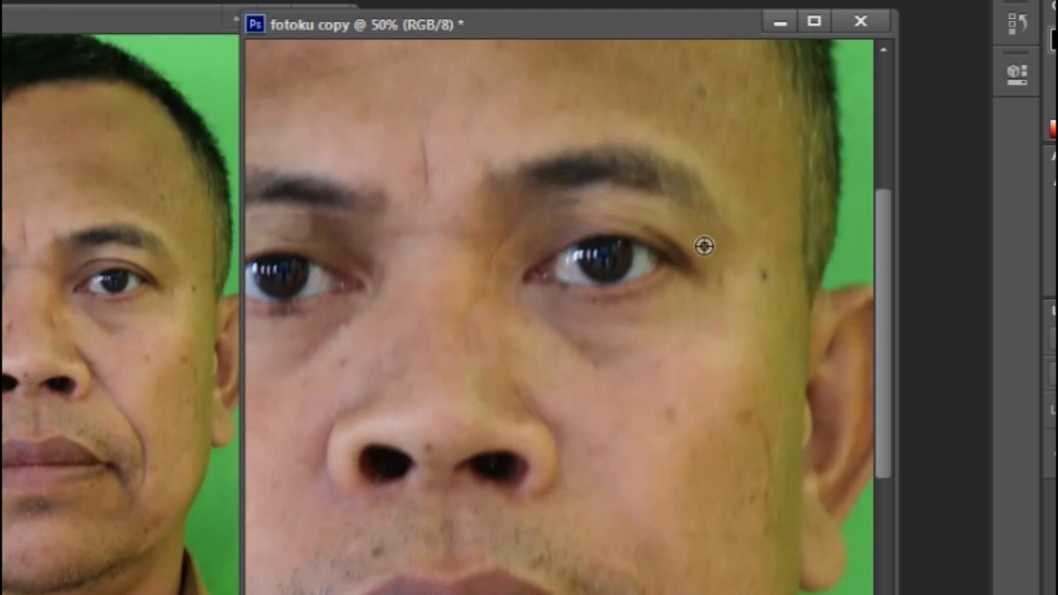
left_click_drag(672, 219, 608, 209)
left_click(650, 223)
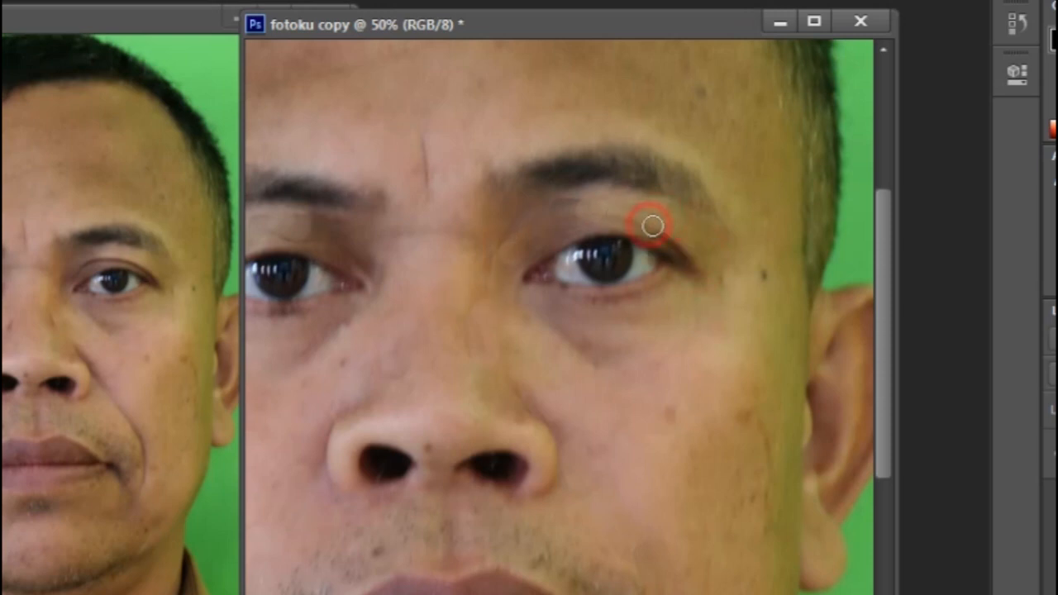
left_click(669, 232)
left_click(690, 264)
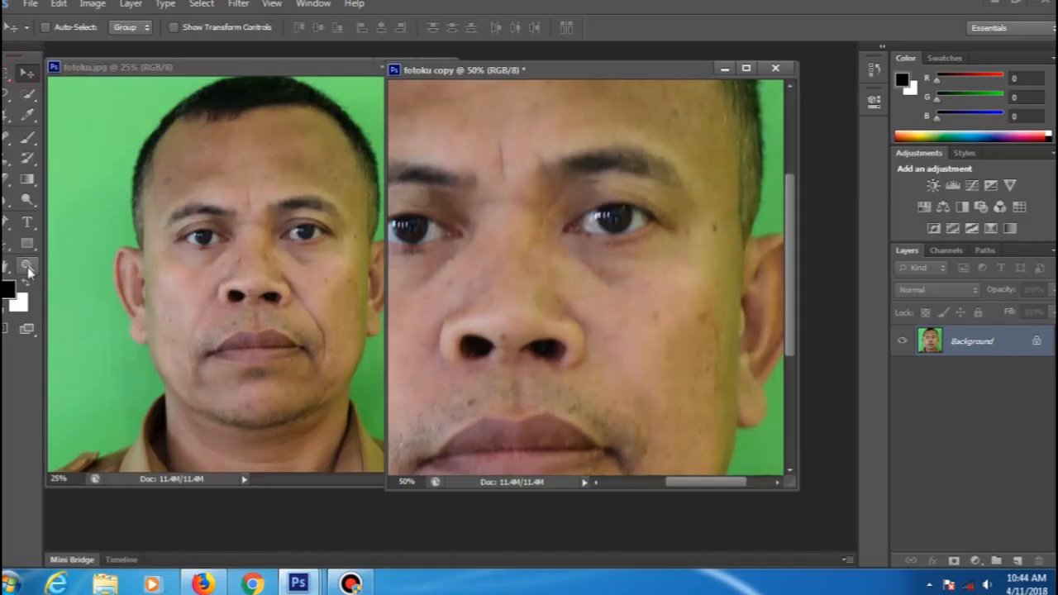
Zoom the retouched copy out to 33.3% and shift its window away from the original to compare the faces
left_click(28, 266)
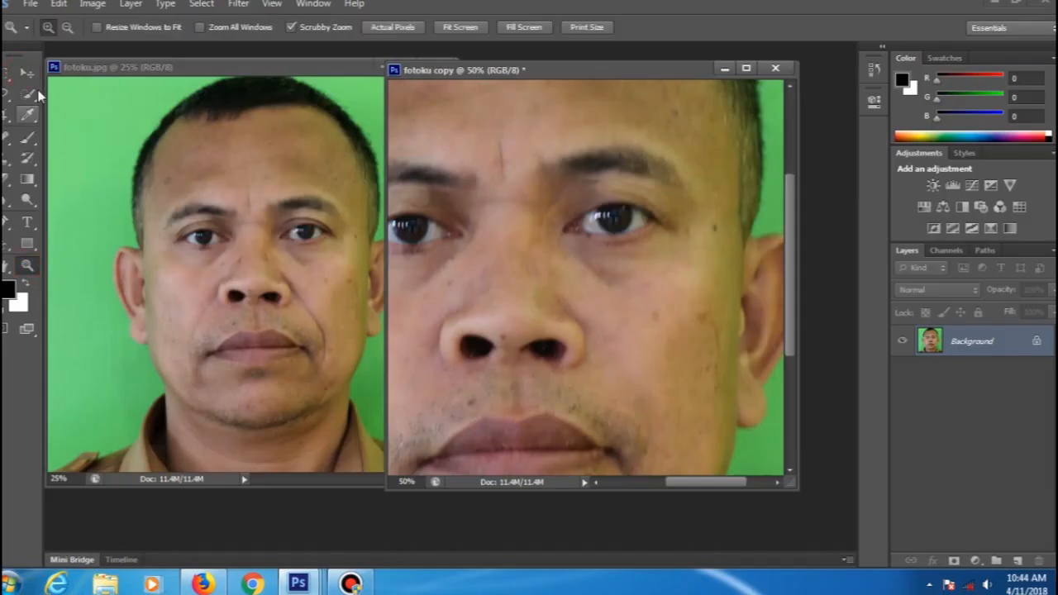
left_click(67, 26)
left_click(663, 339)
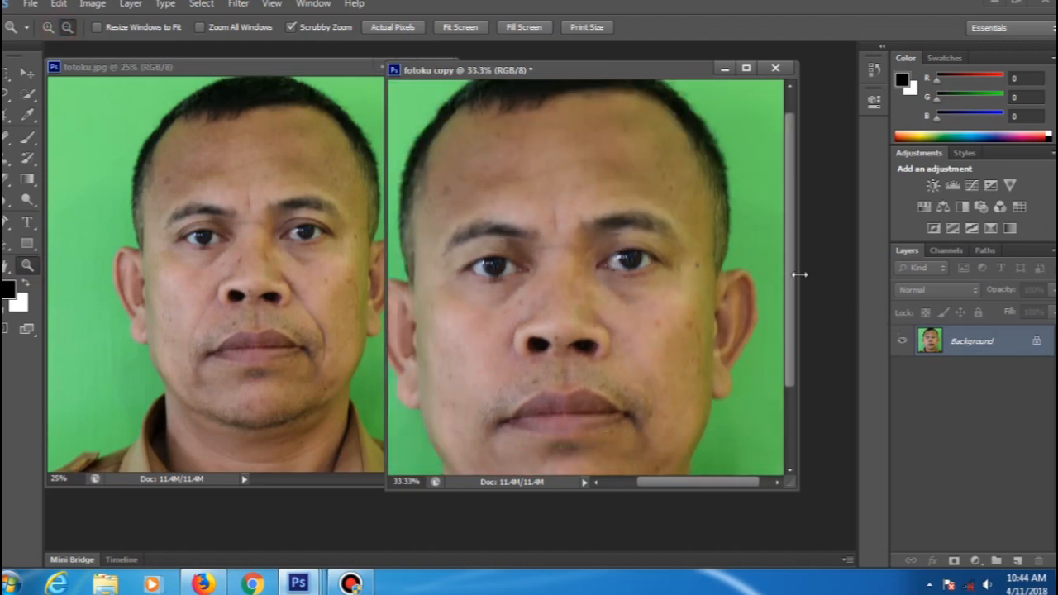
left_click_drag(791, 293, 788, 316)
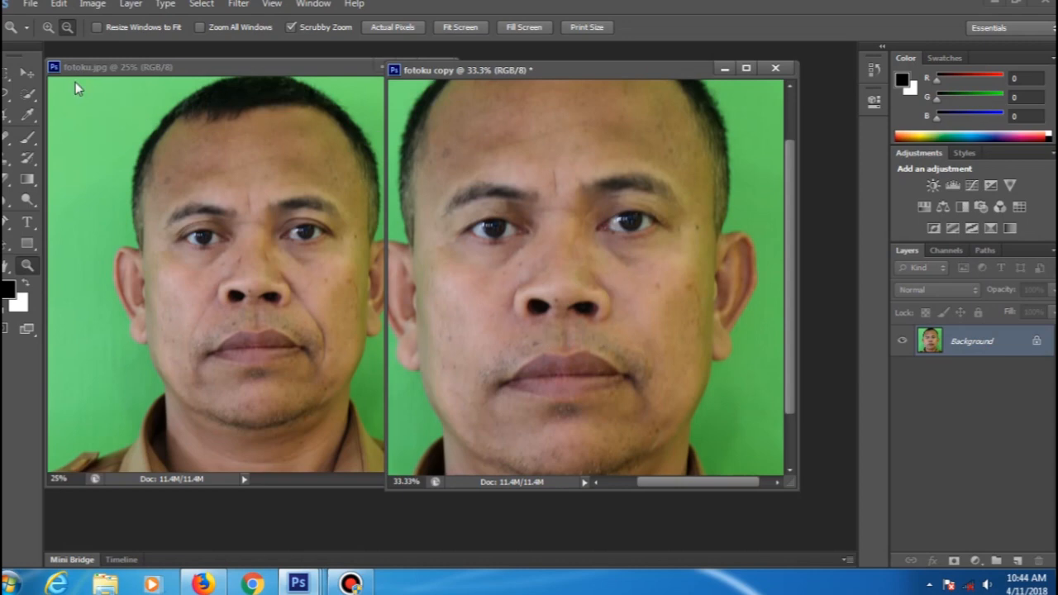
left_click(20, 75)
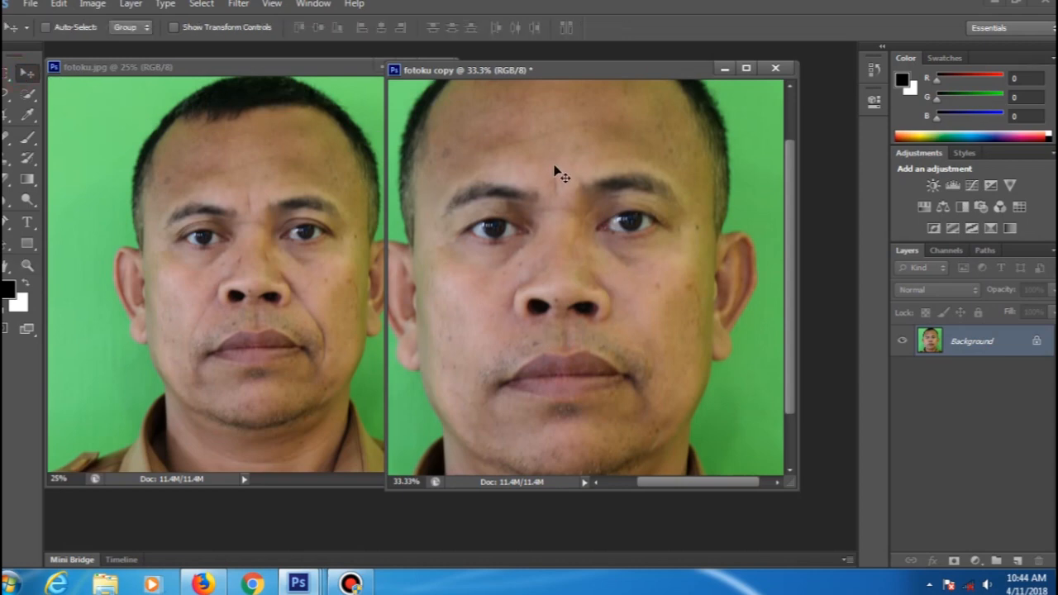
left_click_drag(587, 74, 626, 81)
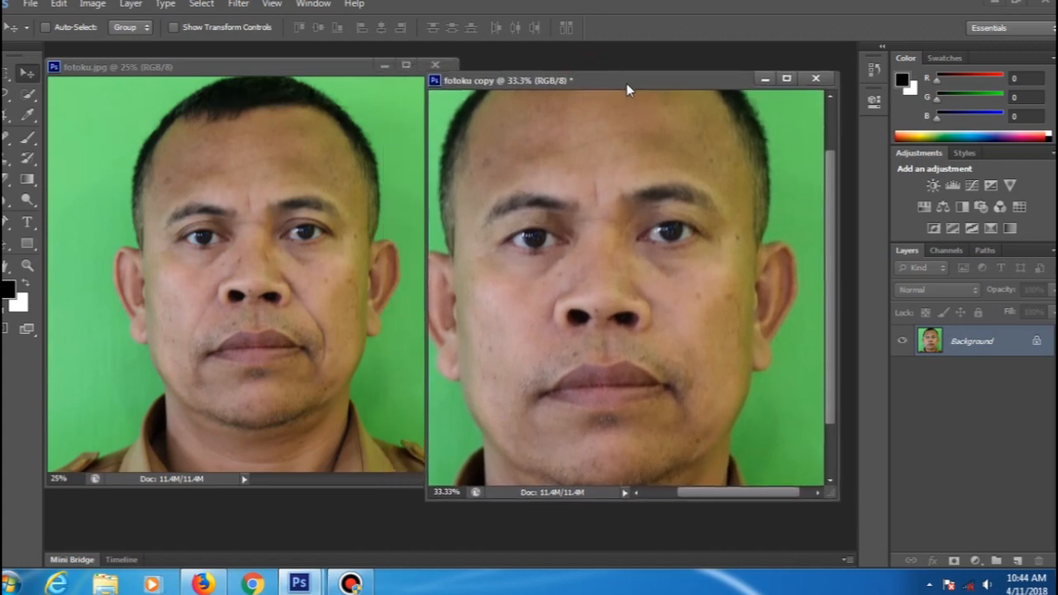
View the retouched copy at 25% like the original and position its window beside it for comparison
left_click(27, 265)
left_click(555, 266)
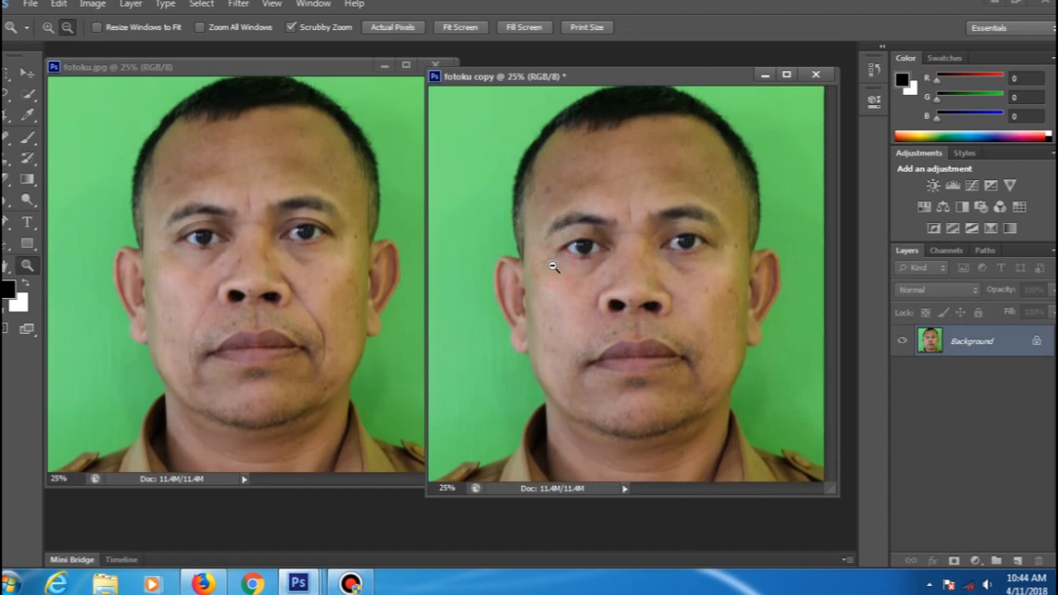
left_click(556, 269)
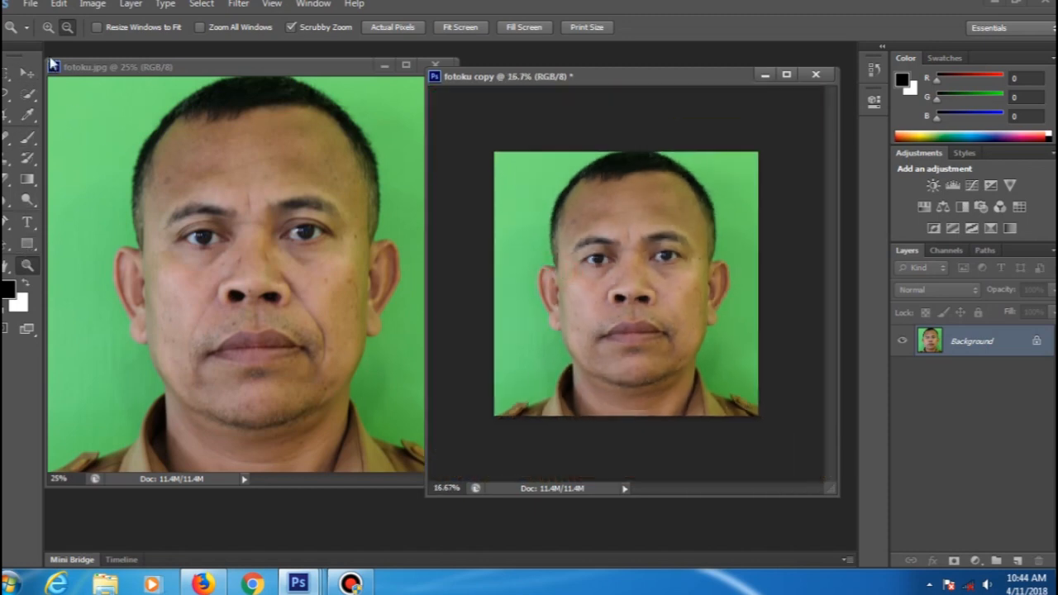
left_click(48, 28)
left_click(554, 265)
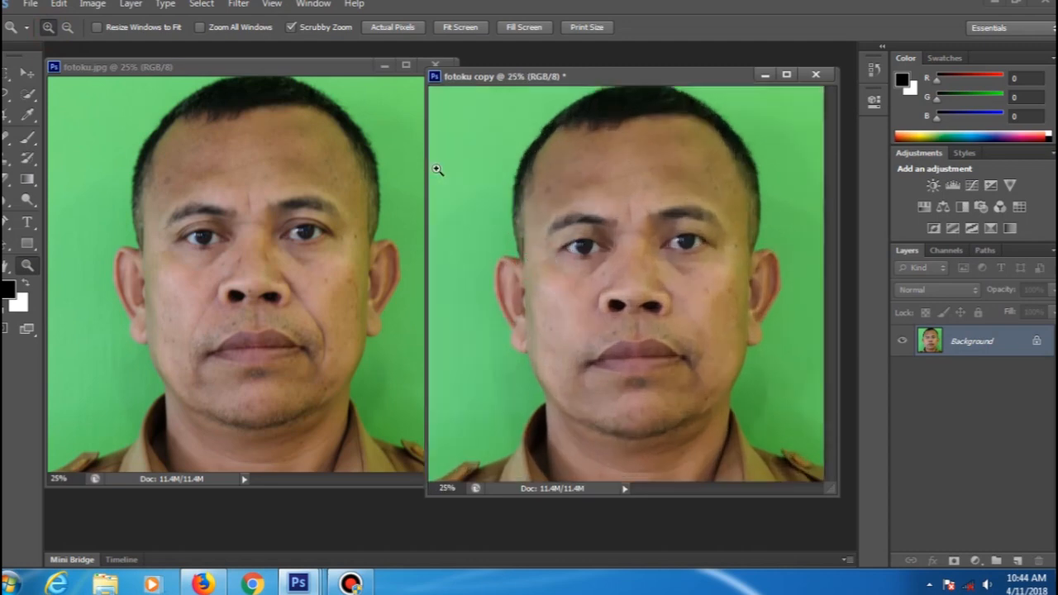
left_click(27, 73)
left_click_drag(634, 80, 621, 84)
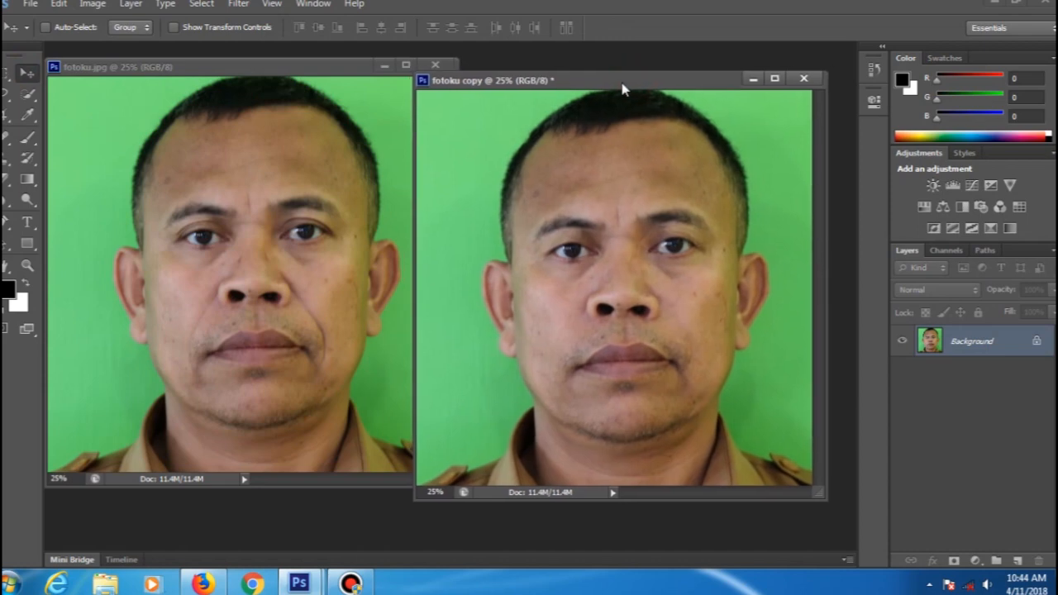
Apply Levels to the copy with midtones at 1.16, the white input at 220 and a raised black input
left_click(91, 7)
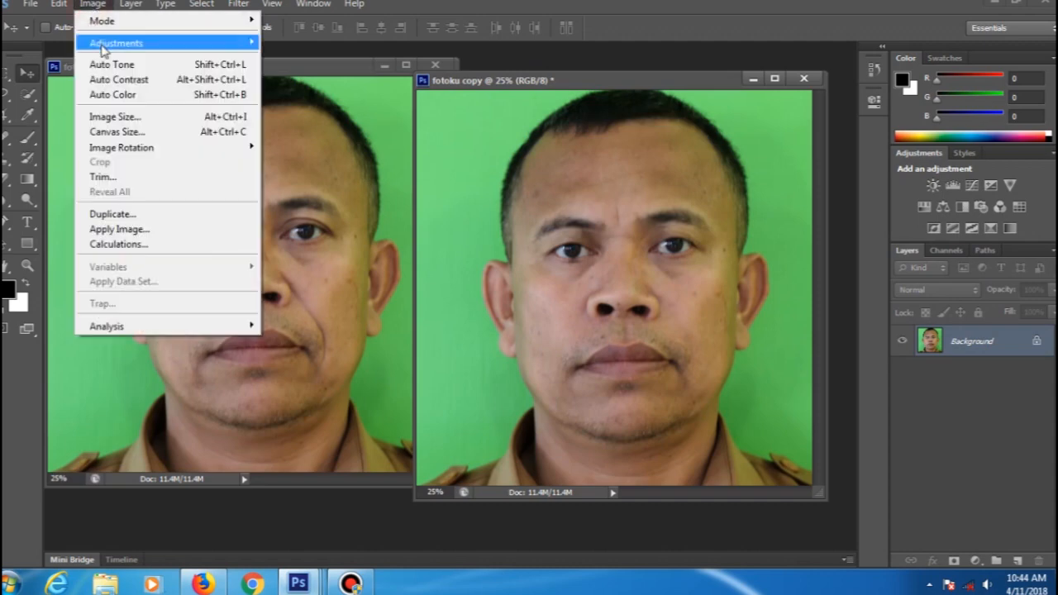
mouse_move(102, 45)
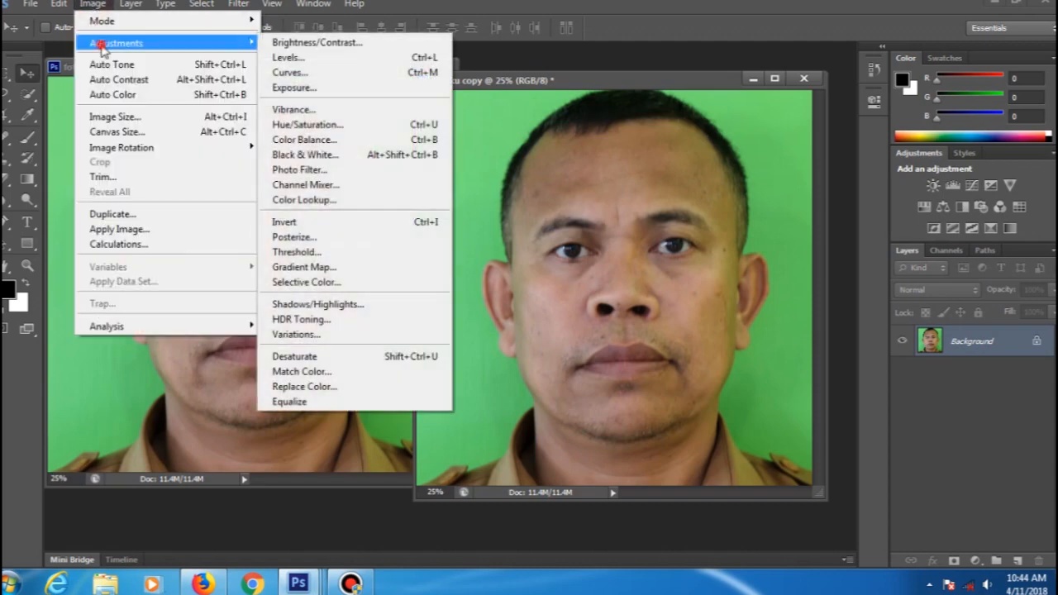
left_click(291, 58)
left_click_drag(809, 93, 900, 106)
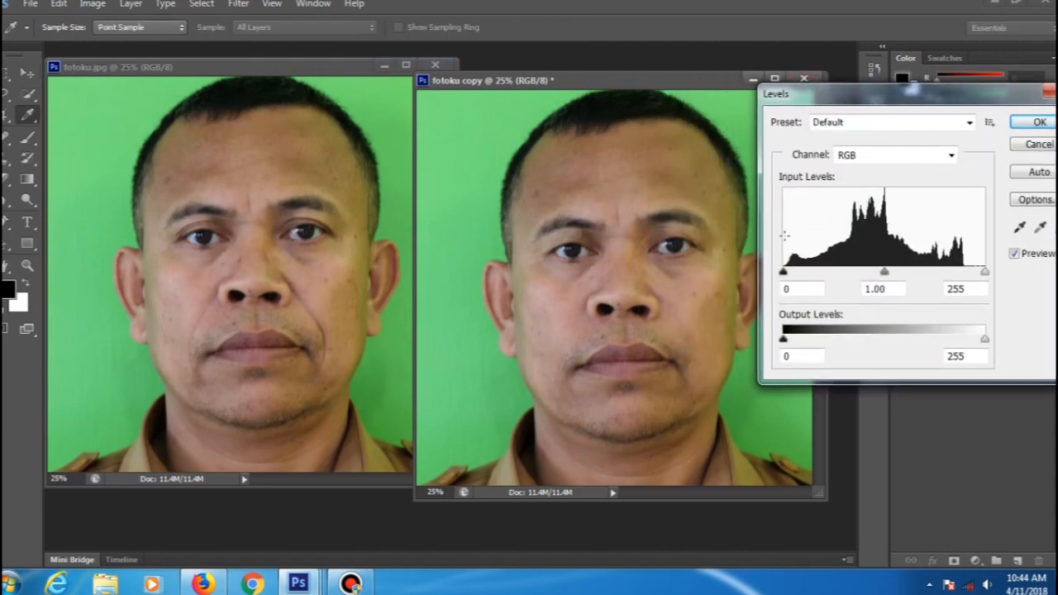
left_click_drag(889, 281, 873, 285)
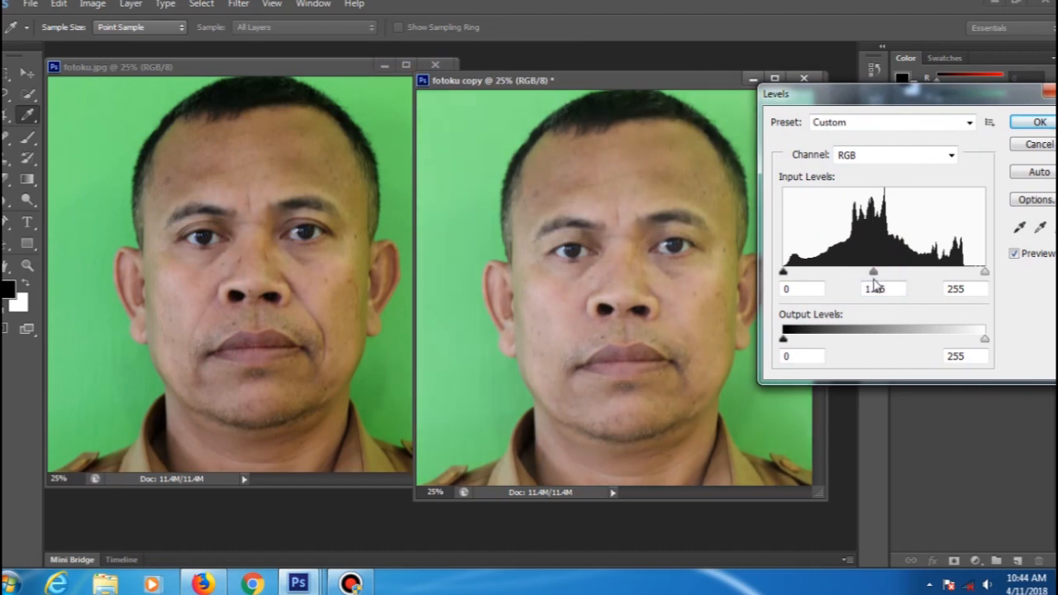
left_click_drag(985, 272, 957, 288)
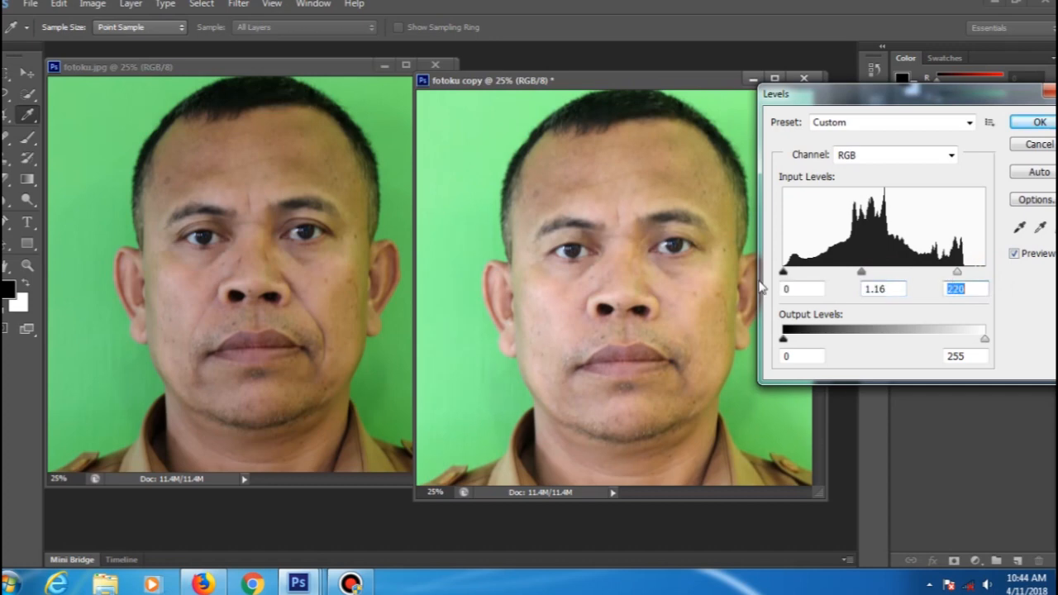
left_click_drag(784, 271, 806, 275)
left_click(1039, 122)
left_click_drag(621, 87, 585, 78)
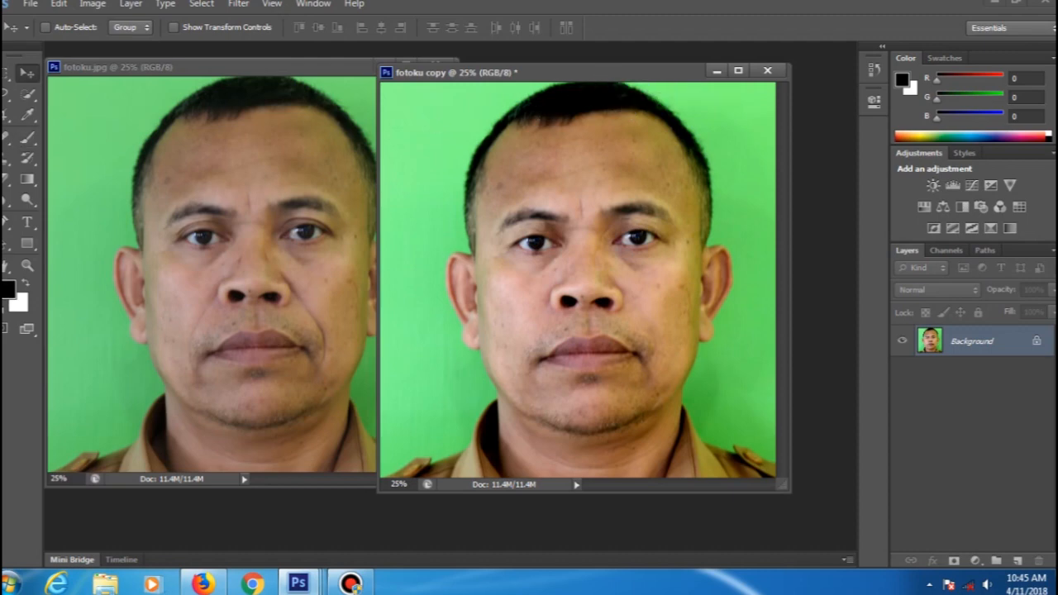
Save the retouched copy in My Pictures as a JPEG named FOTO EDIT
left_click(33, 7)
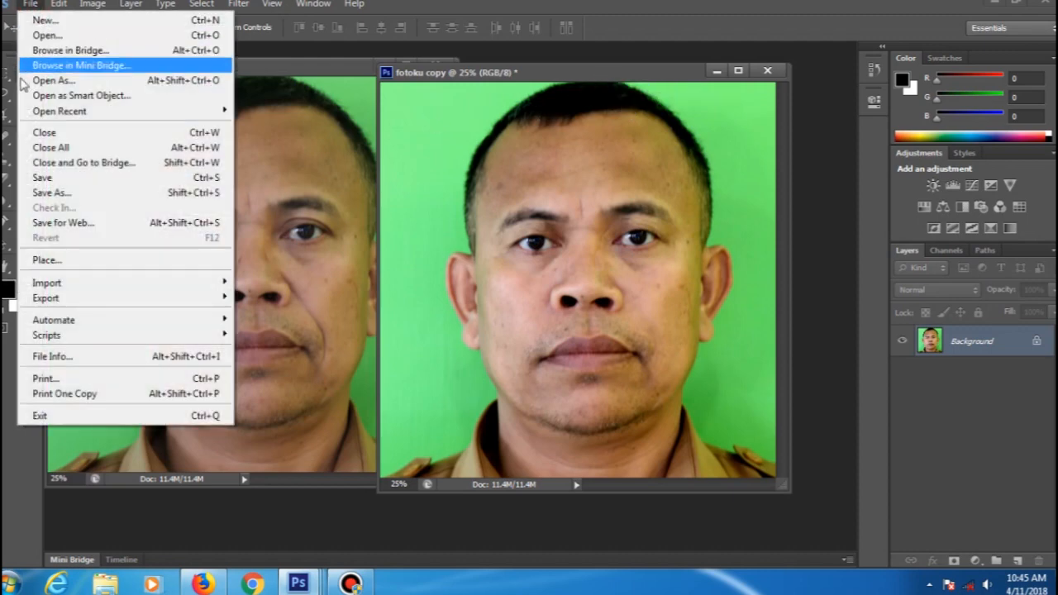
left_click(34, 178)
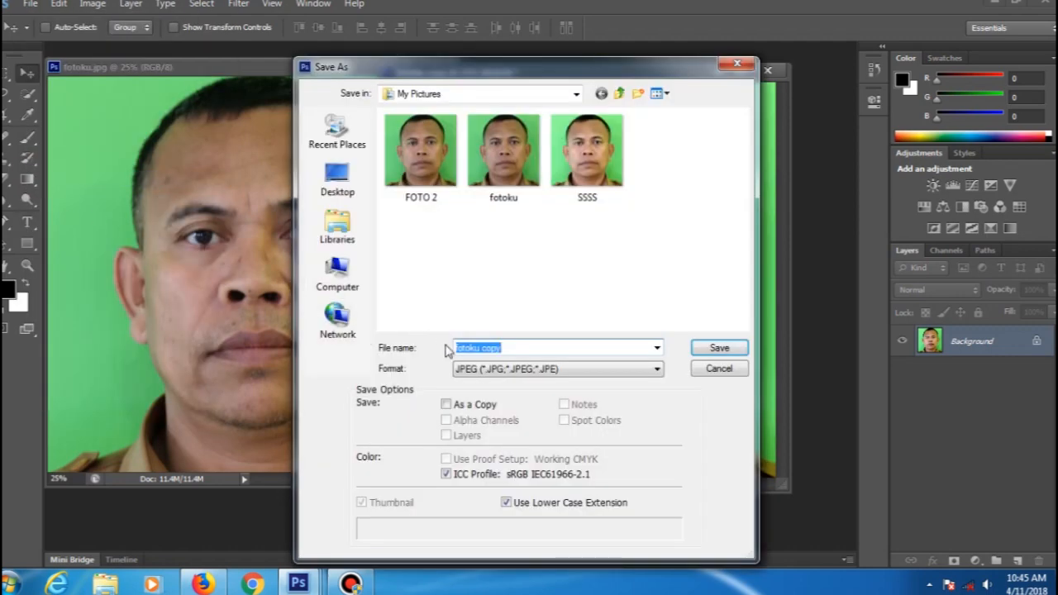
left_click(493, 370)
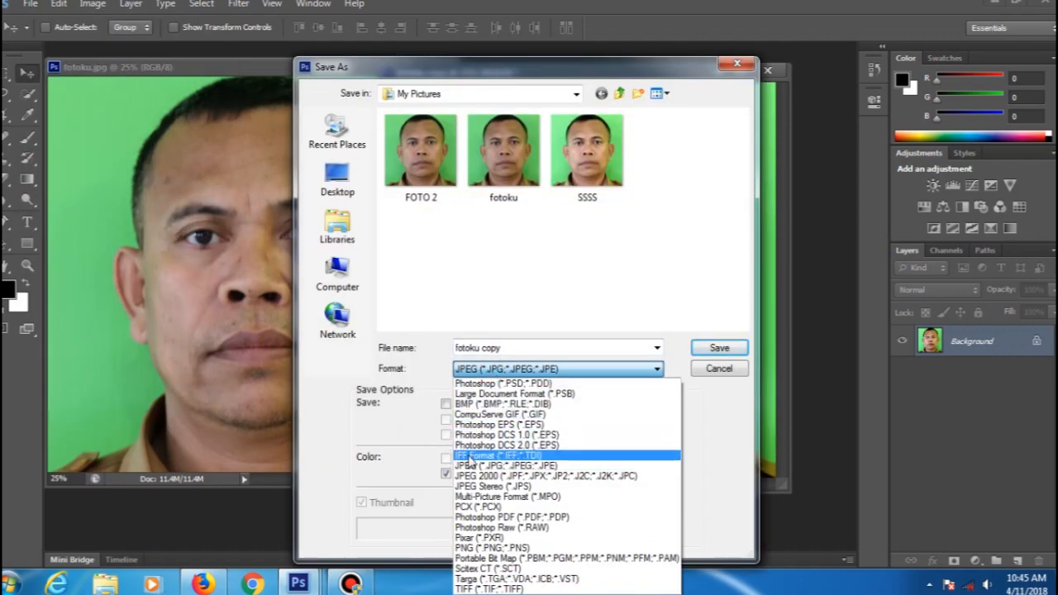
left_click(472, 469)
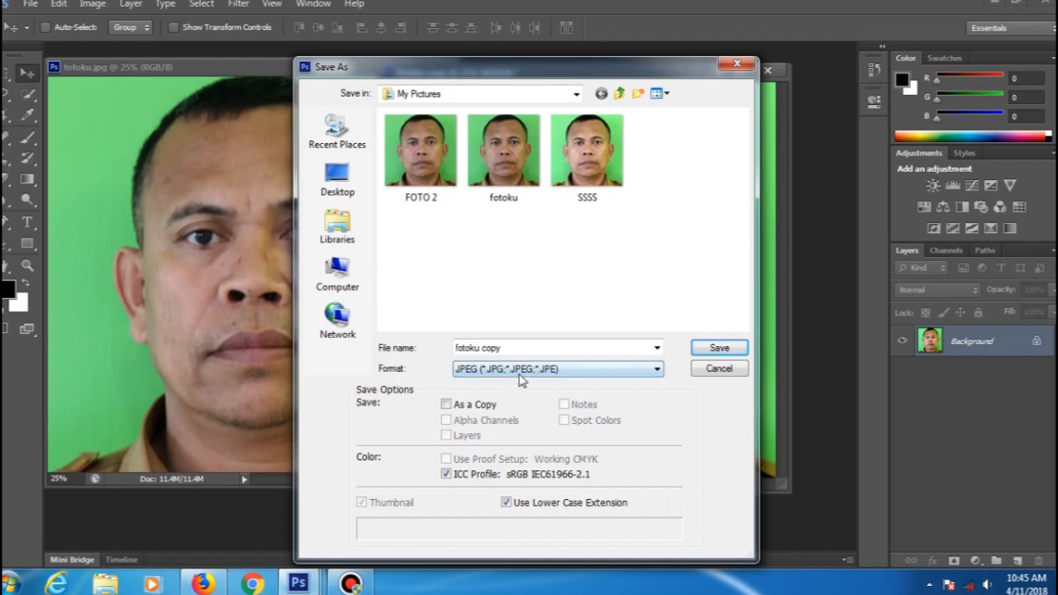
left_click(534, 350)
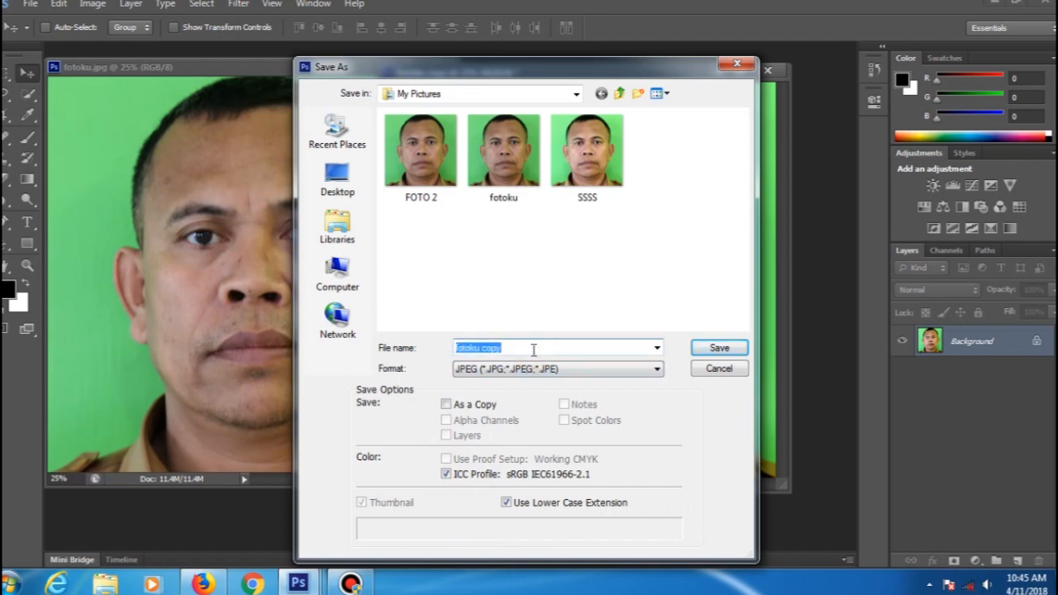
type("FOTO EDIT")
left_click(716, 347)
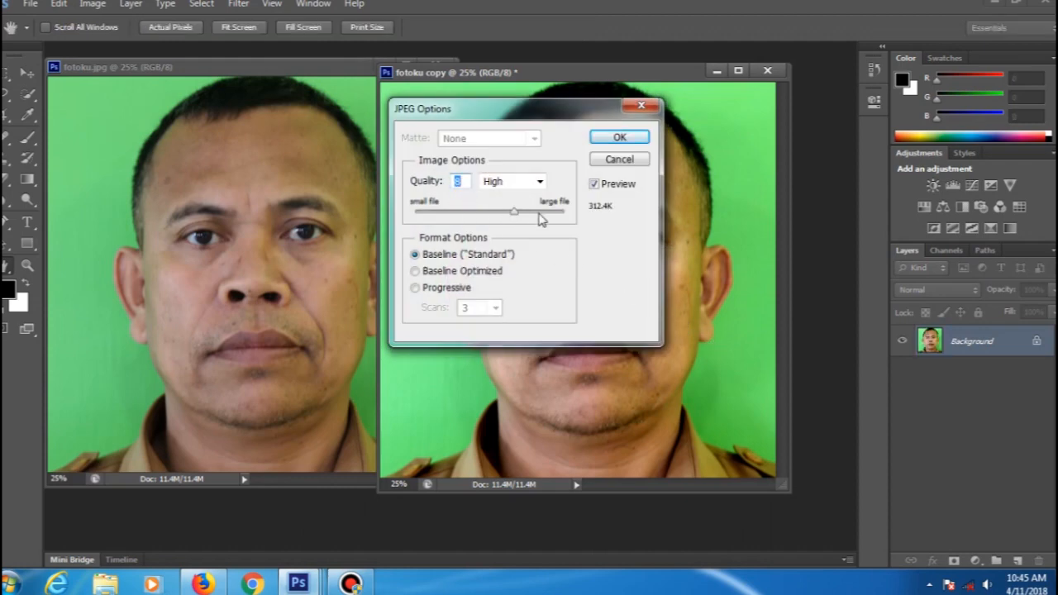
Set the JPEG quality to Maximum (12), finish saving, and move the edited photo's window beside the original
left_click(539, 182)
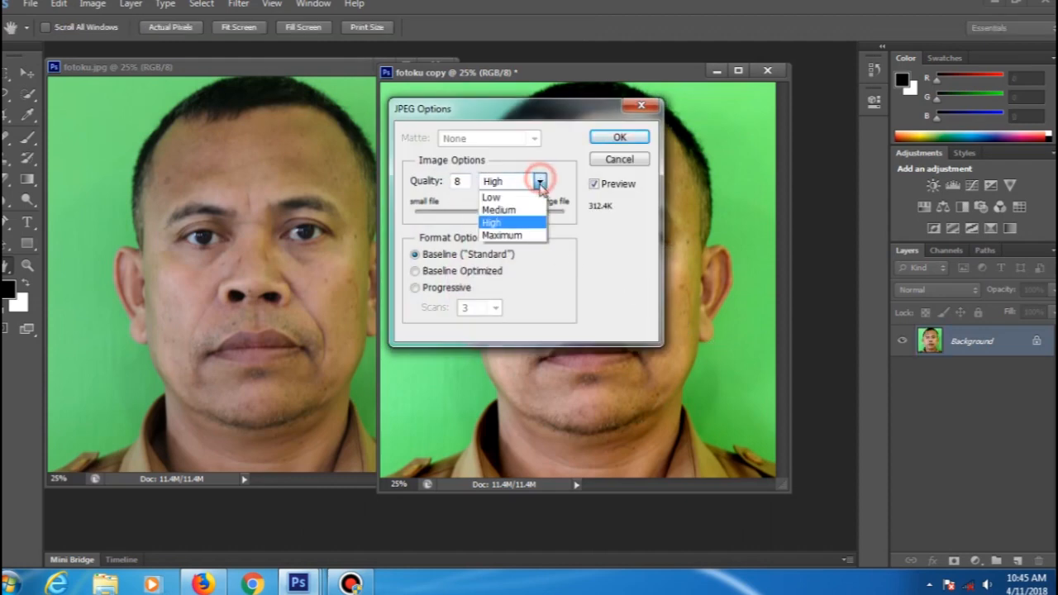
left_click(513, 235)
left_click_drag(539, 212, 611, 225)
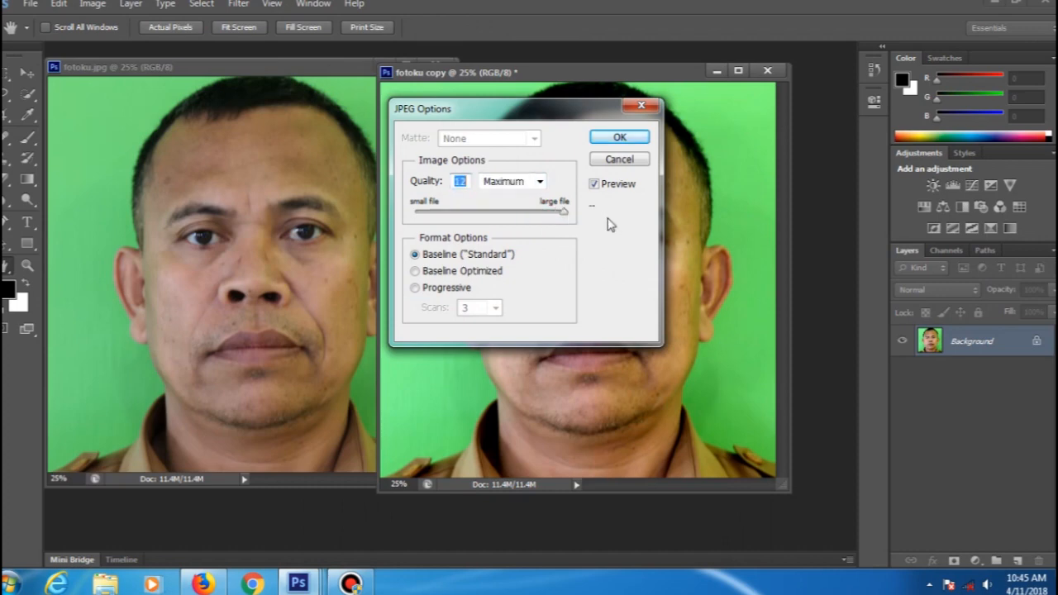
left_click(616, 139)
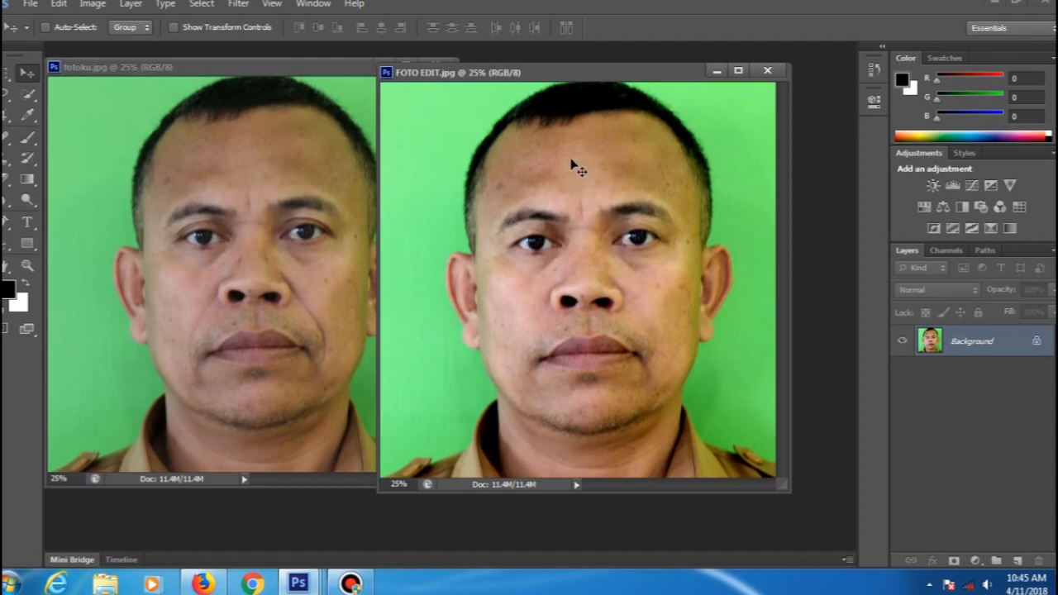
left_click_drag(586, 81, 625, 71)
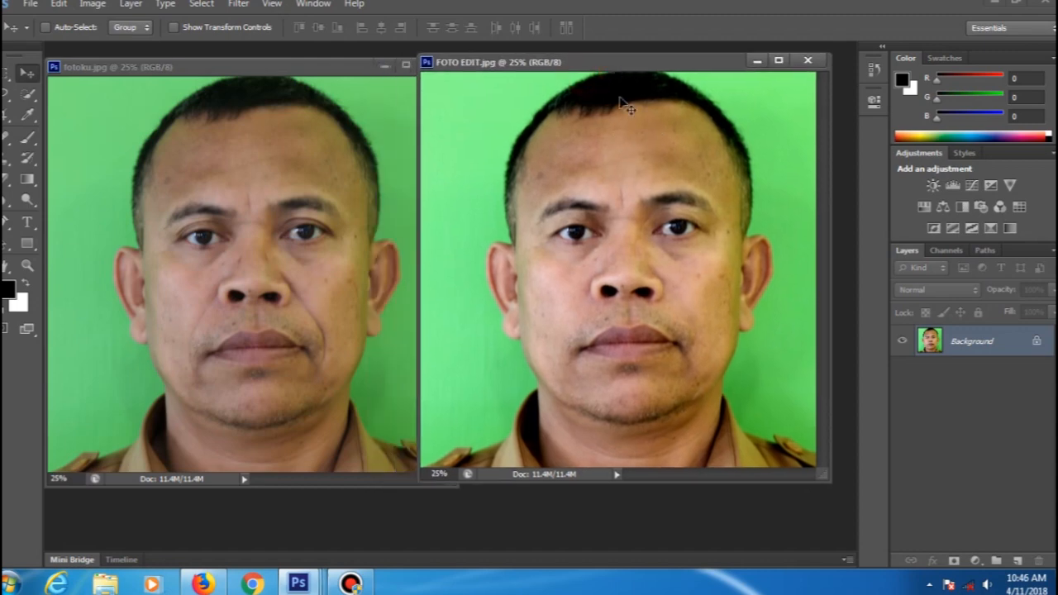